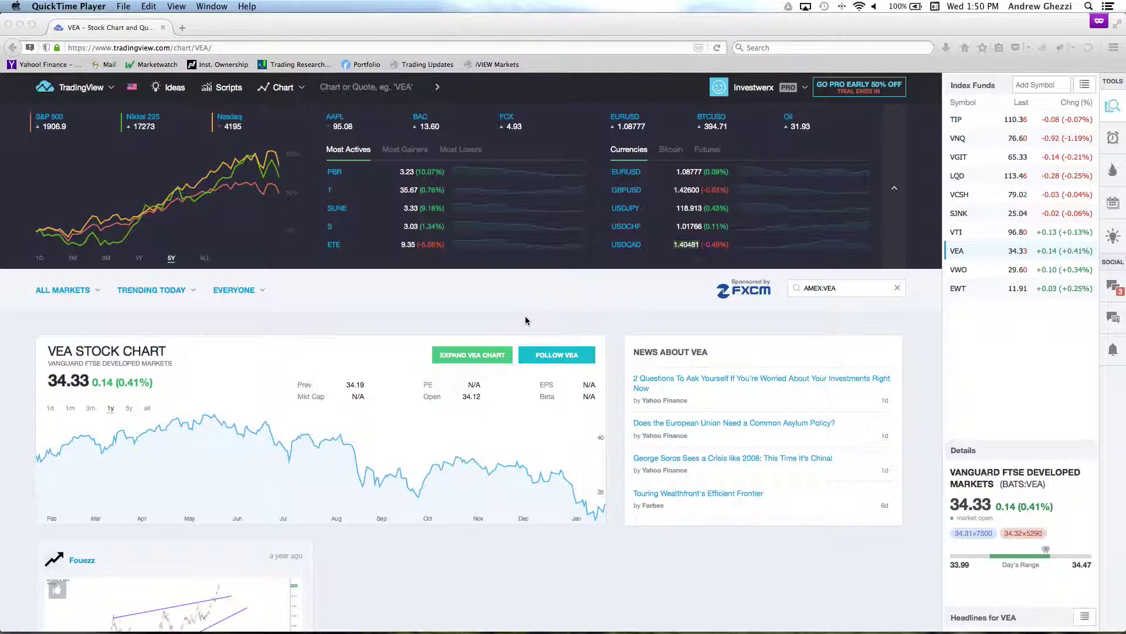
Load the AAPL (Apple Inc) chart and dismiss the site's notification prompt.
scroll(998, 179, "down", 1)
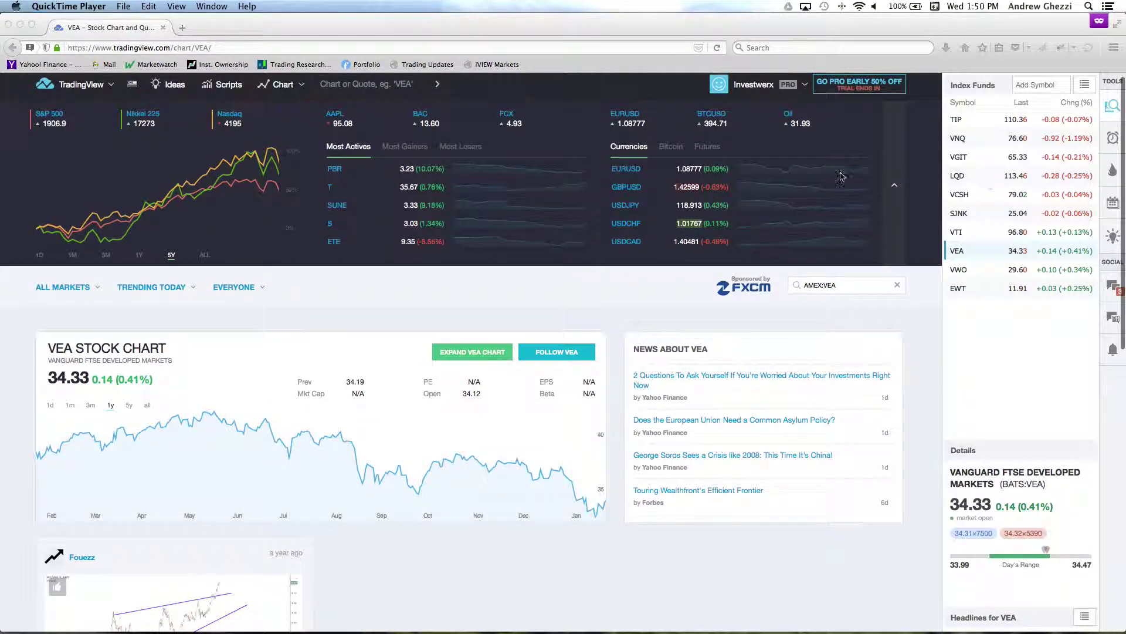
left_click(333, 83)
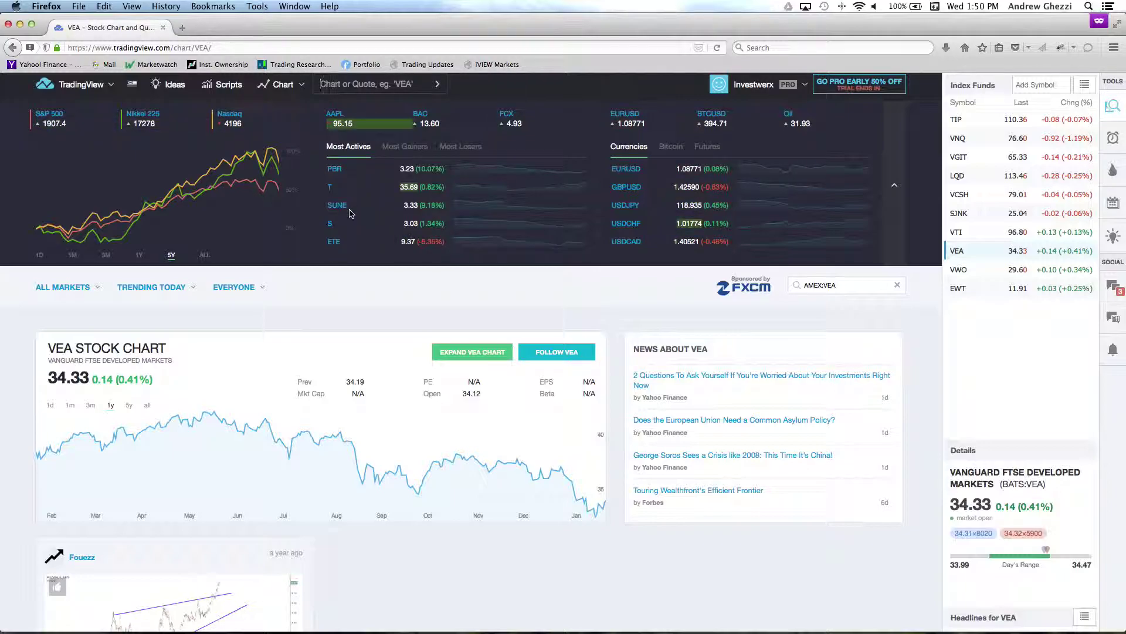
scroll(398, 289, "down", 10)
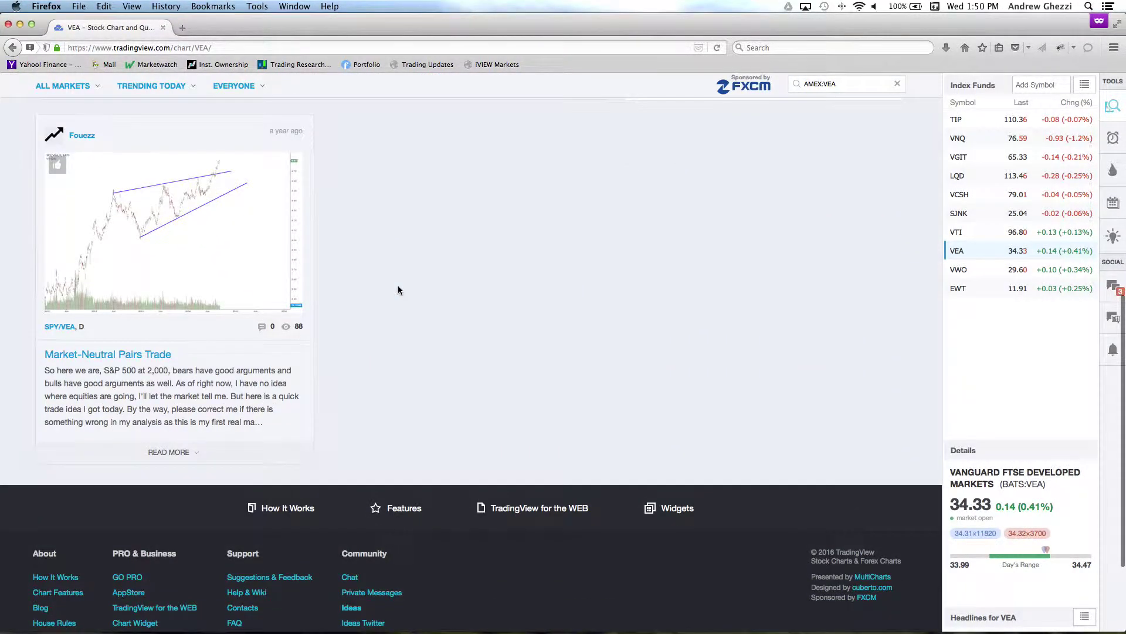
scroll(399, 289, "up", 10)
left_click(335, 88)
type("AAPL")
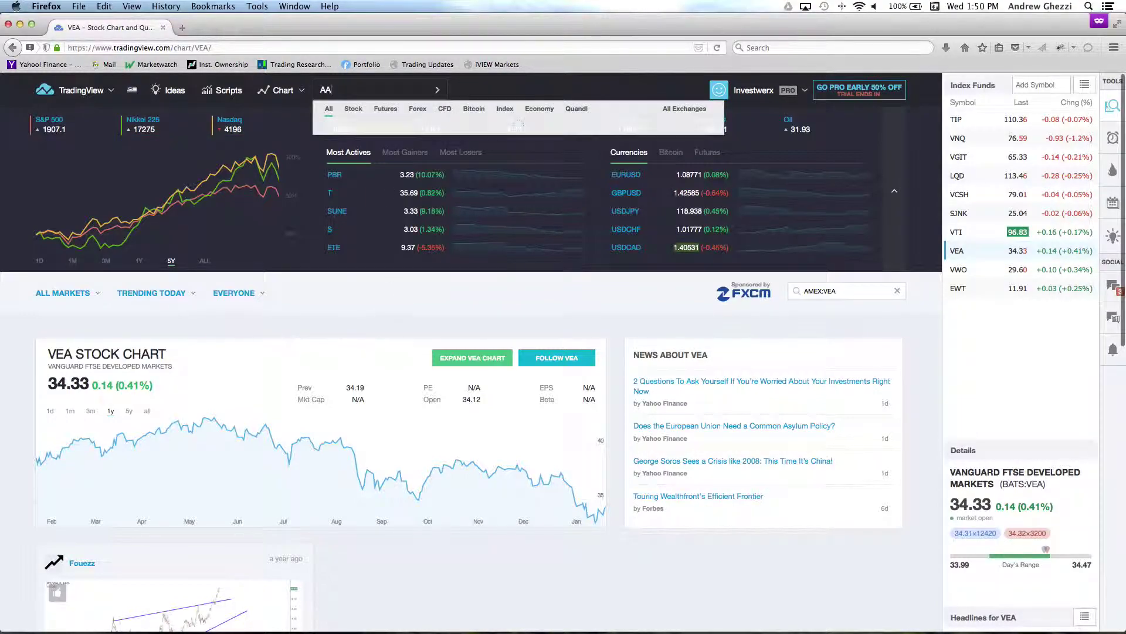
key("Return")
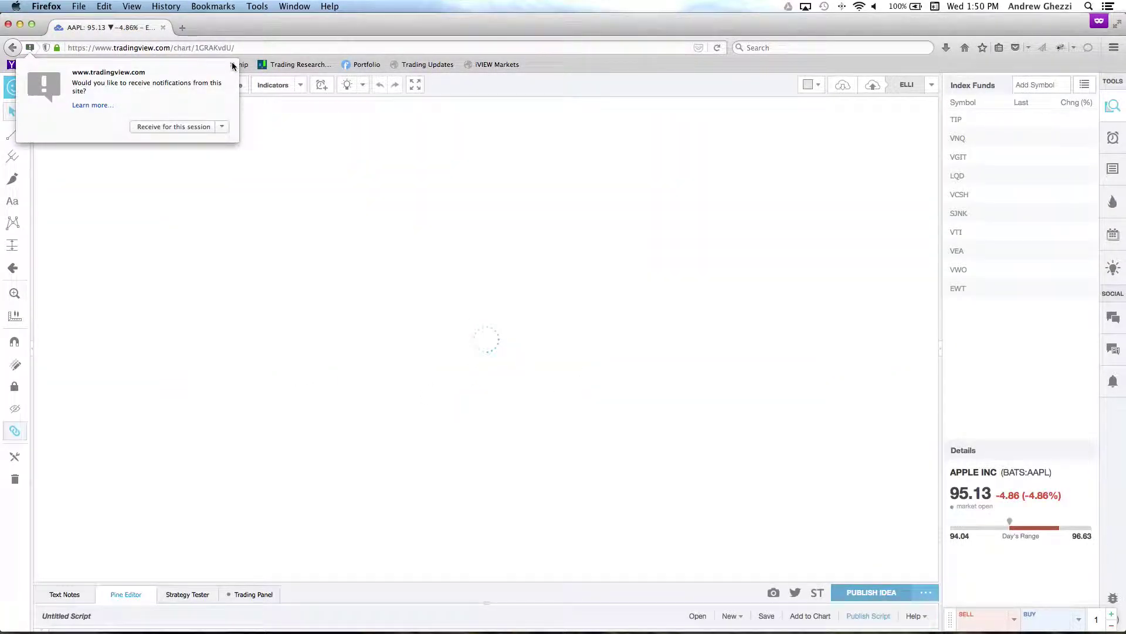
left_click(233, 65)
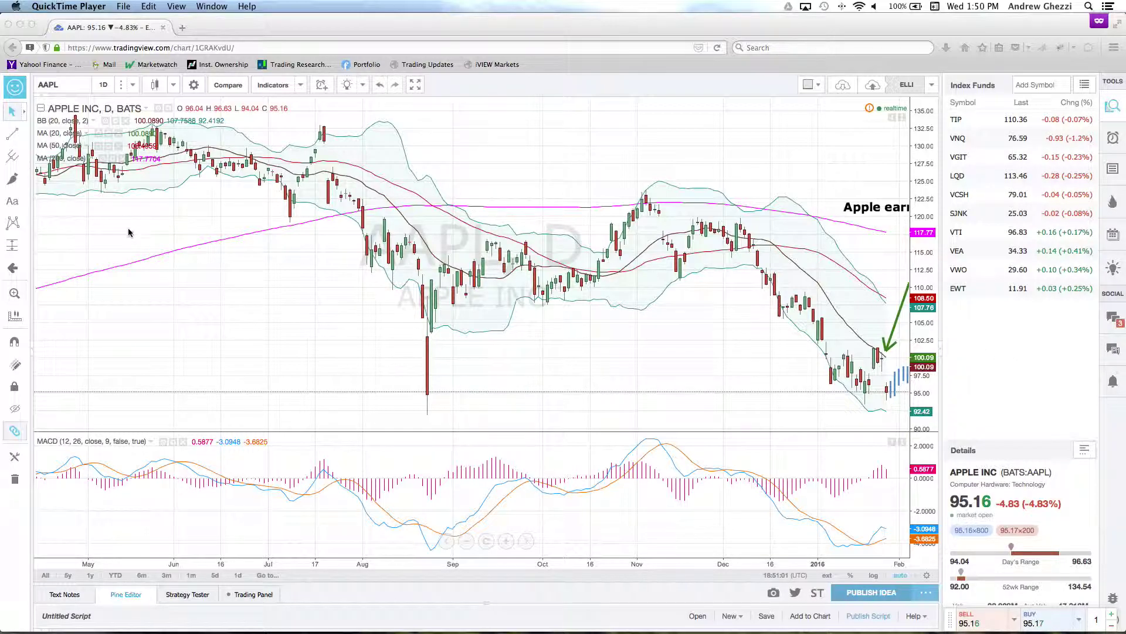
Remove the 50- and 20-period moving averages and the Bollinger Bands from the chart.
left_click(115, 158)
left_click(122, 145)
left_click(120, 133)
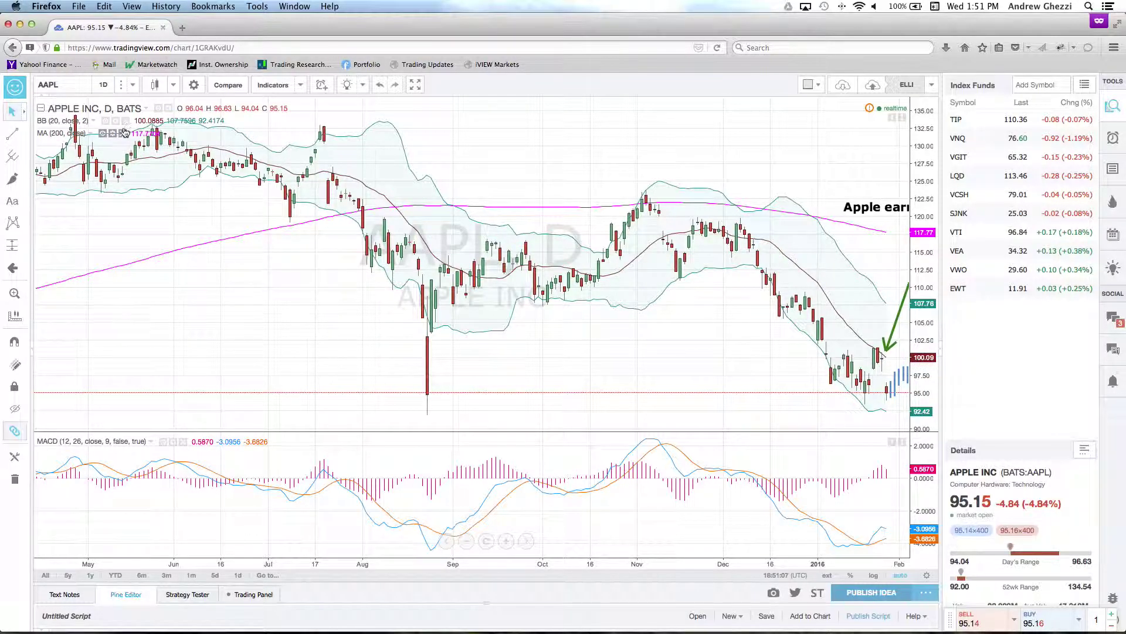
left_click(127, 122)
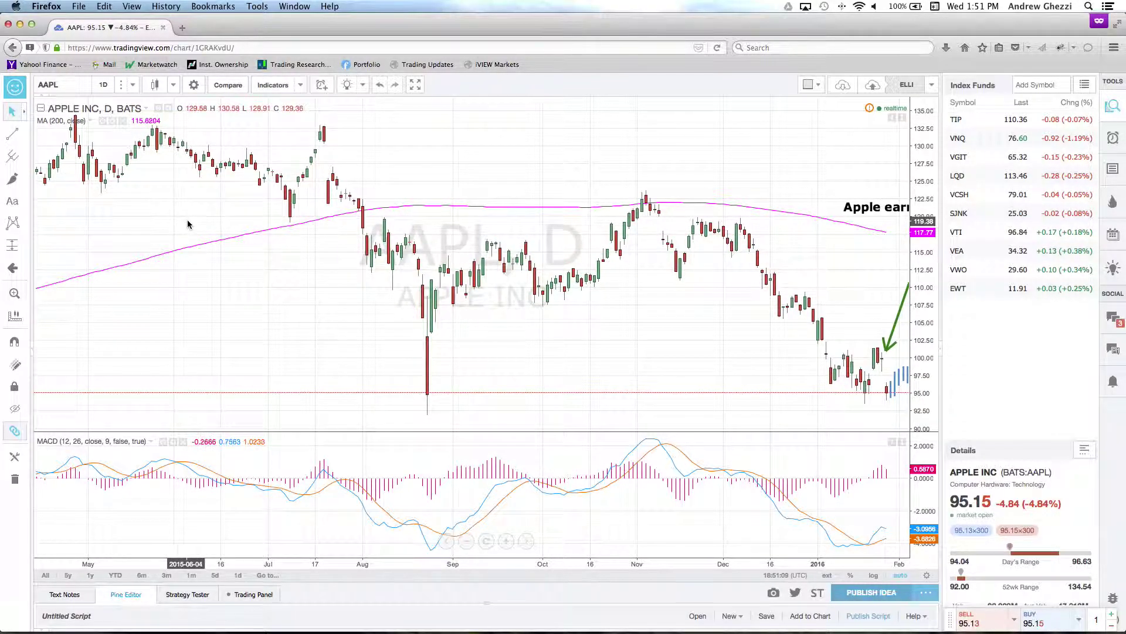
Delete the earnings text note, the blue projection bars and the green arrow drawings.
left_click(850, 210)
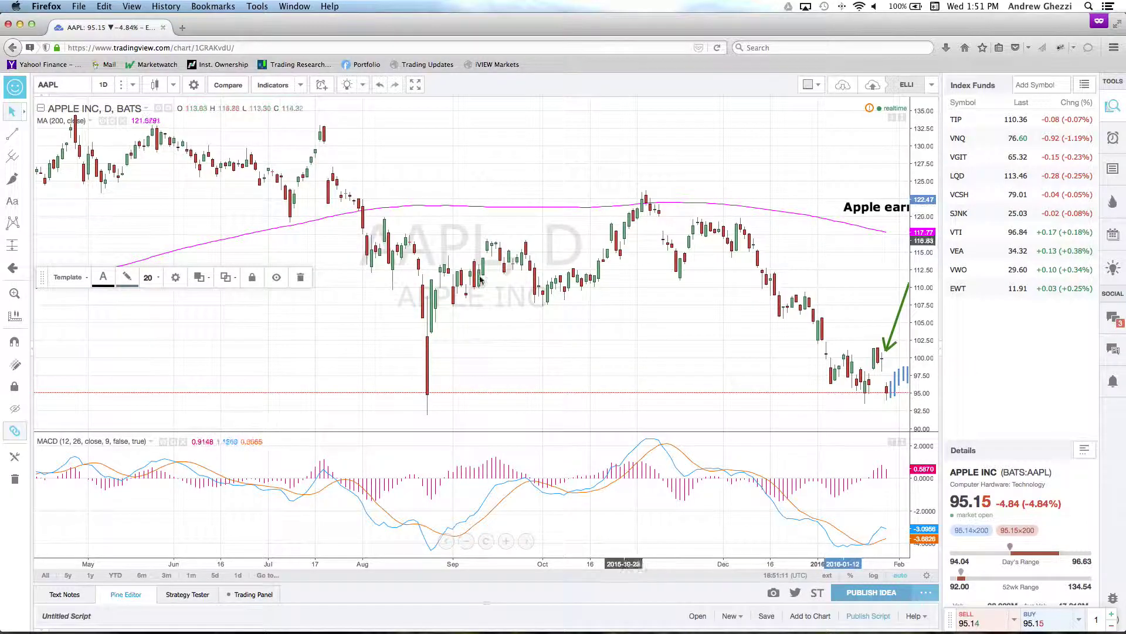
left_click(301, 277)
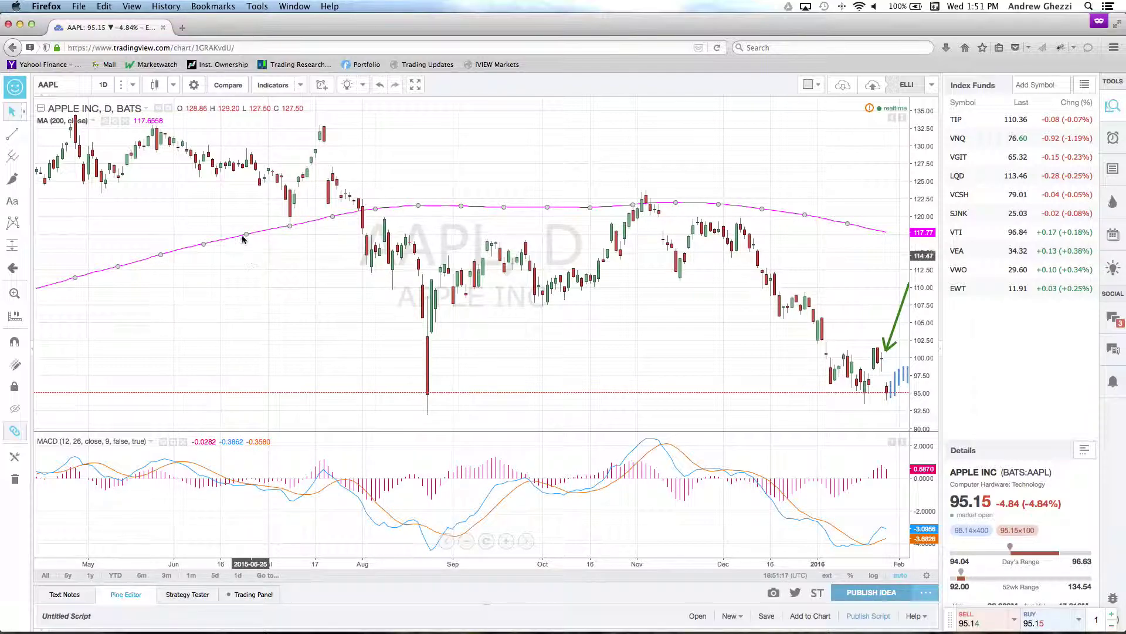
scroll(540, 312, "down", 2)
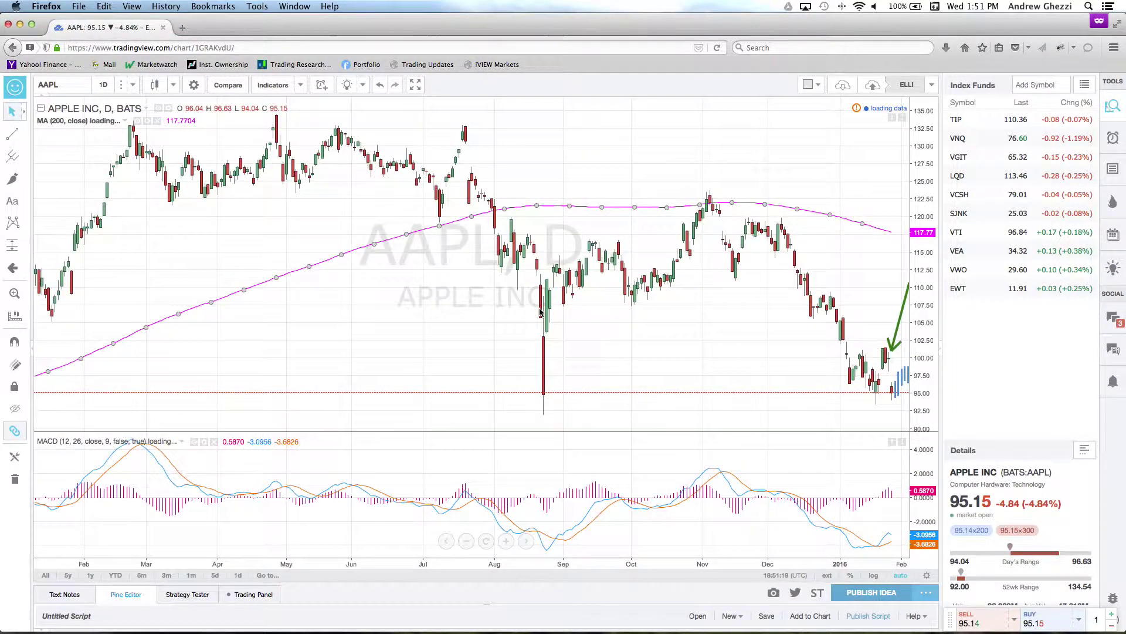
scroll(540, 312, "up", 3)
mouse_move(540, 311)
left_mouse_down()
mouse_move(322, 308)
mouse_move(508, 308)
mouse_move(386, 308)
left_mouse_up()
left_click(706, 368)
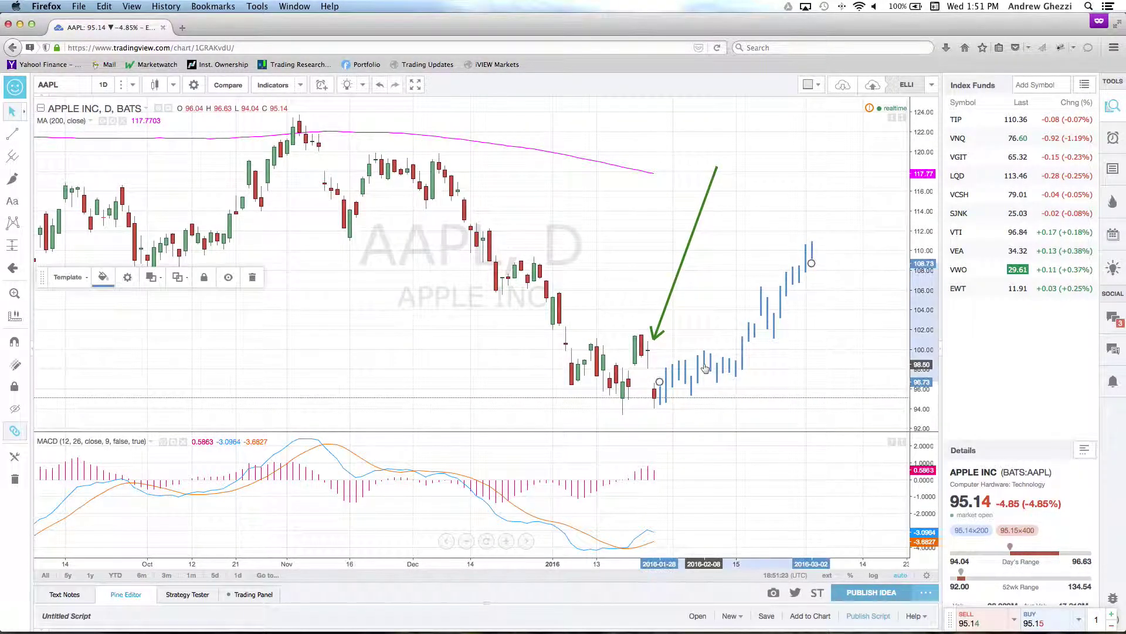
left_click(252, 277)
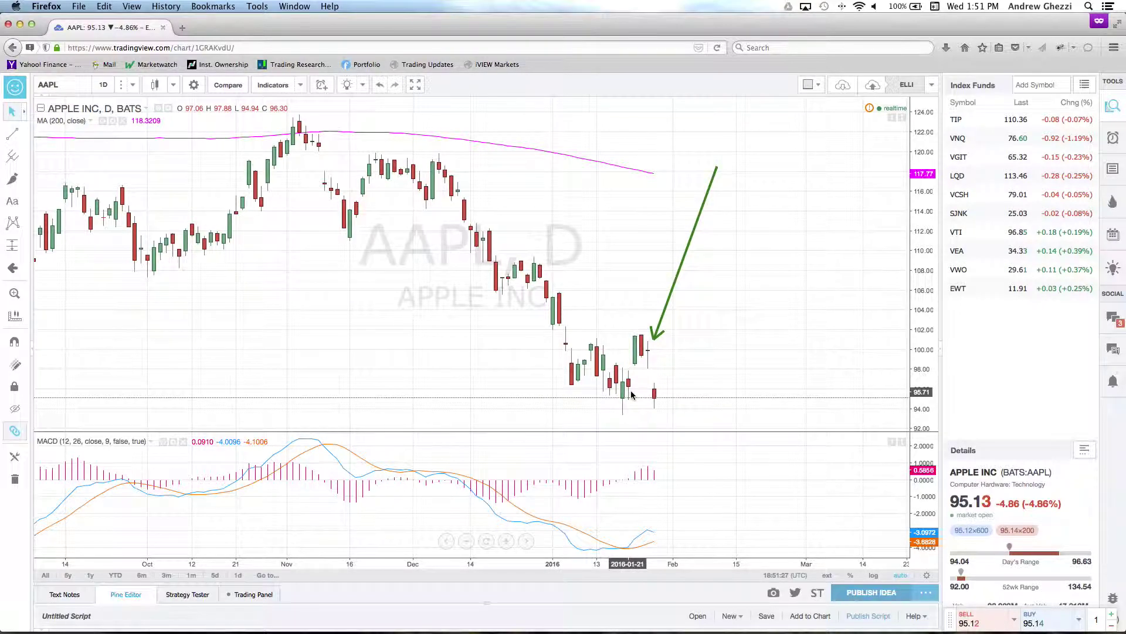
left_click(672, 302)
left_click(671, 303)
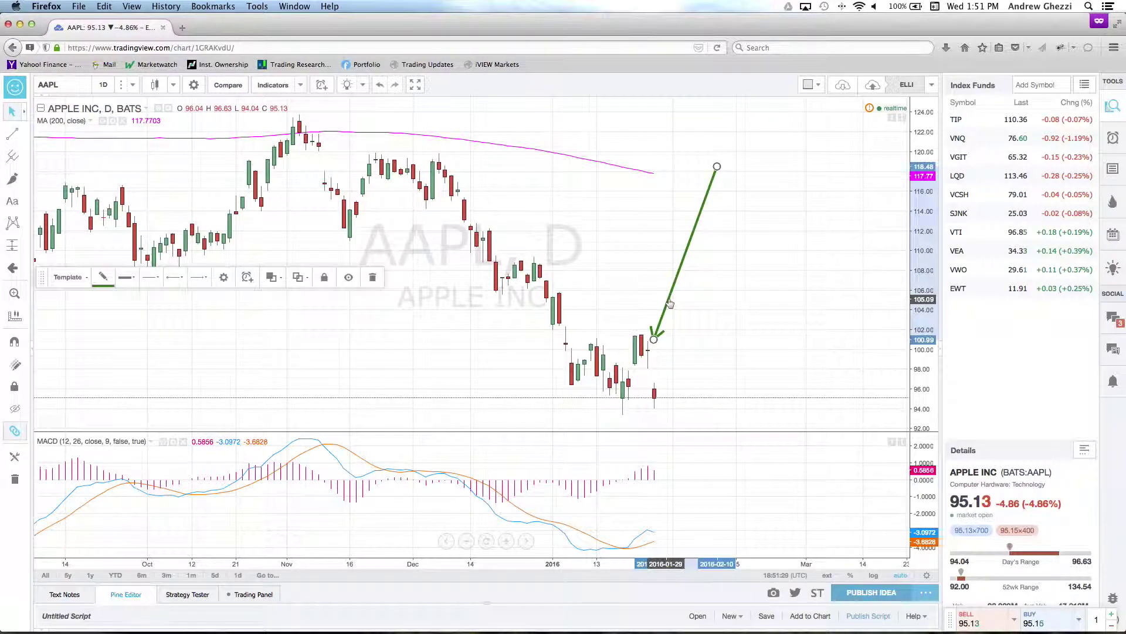
left_click(372, 277)
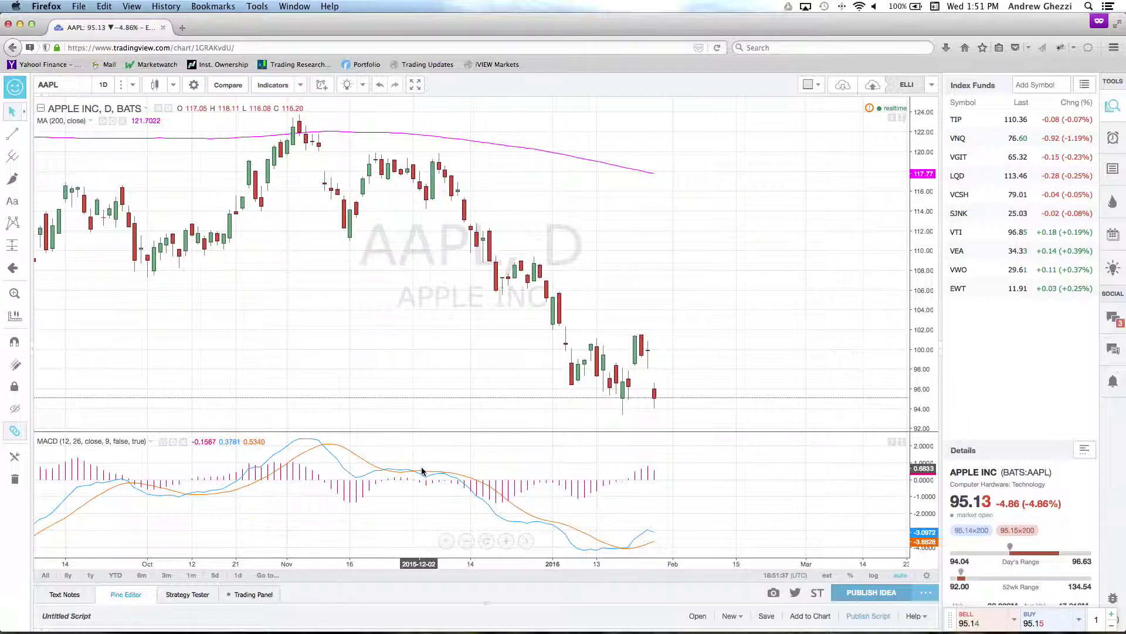
left_click(280, 86)
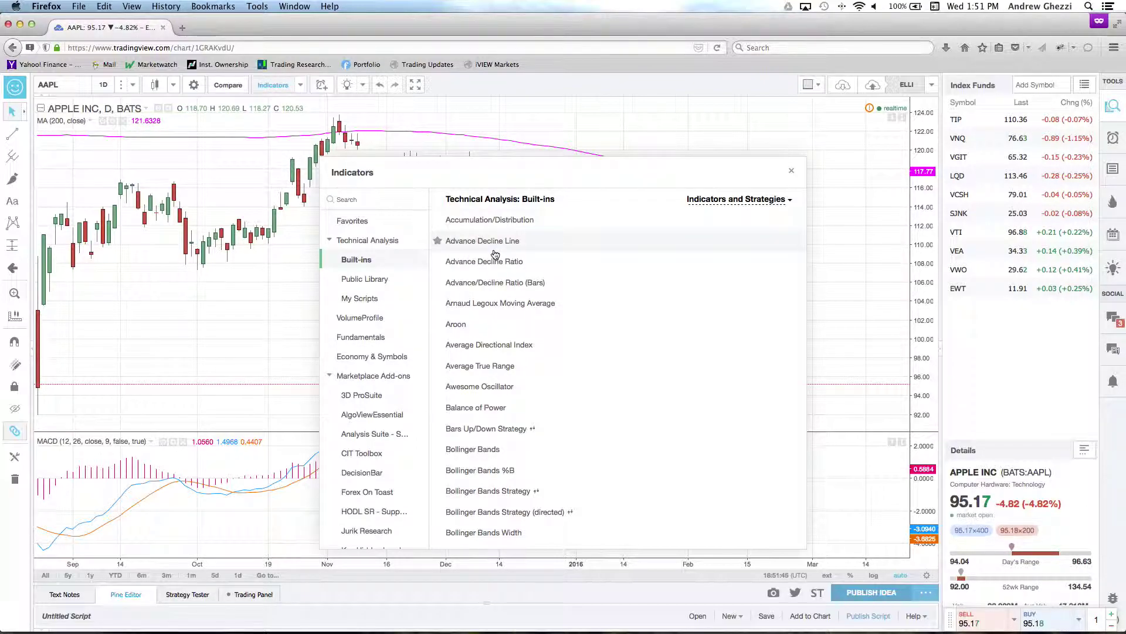
Add the Relative Strength Index and Money Flow indicator panes from the built-ins.
scroll(497, 264, "down", 15)
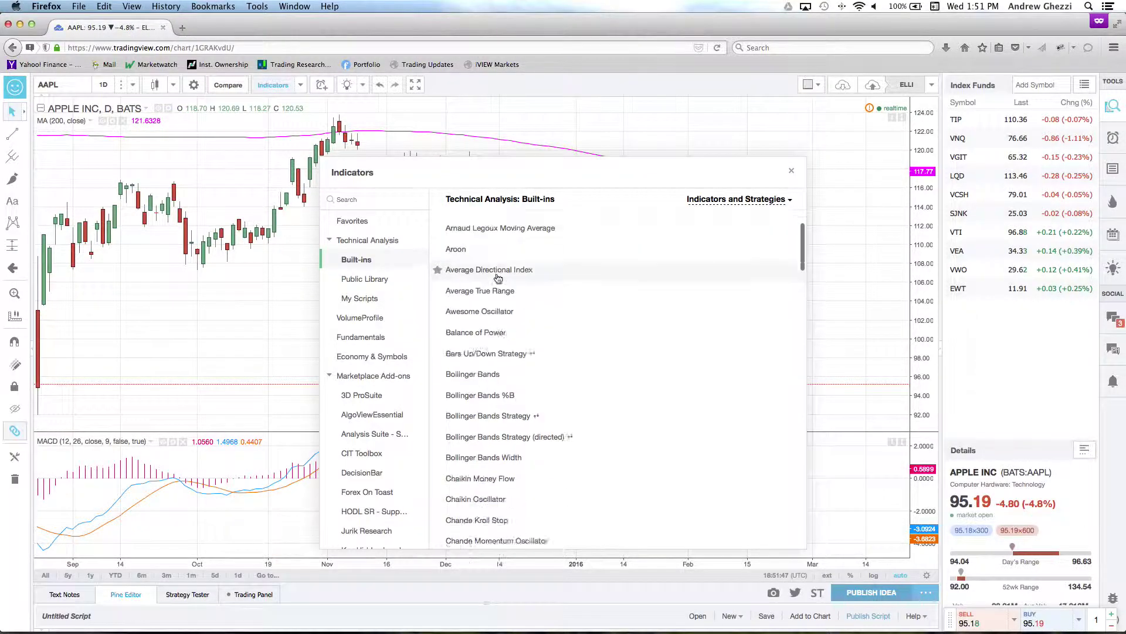
scroll(498, 278, "down", 15)
scroll(497, 278, "up", 17)
scroll(498, 278, "up", 10)
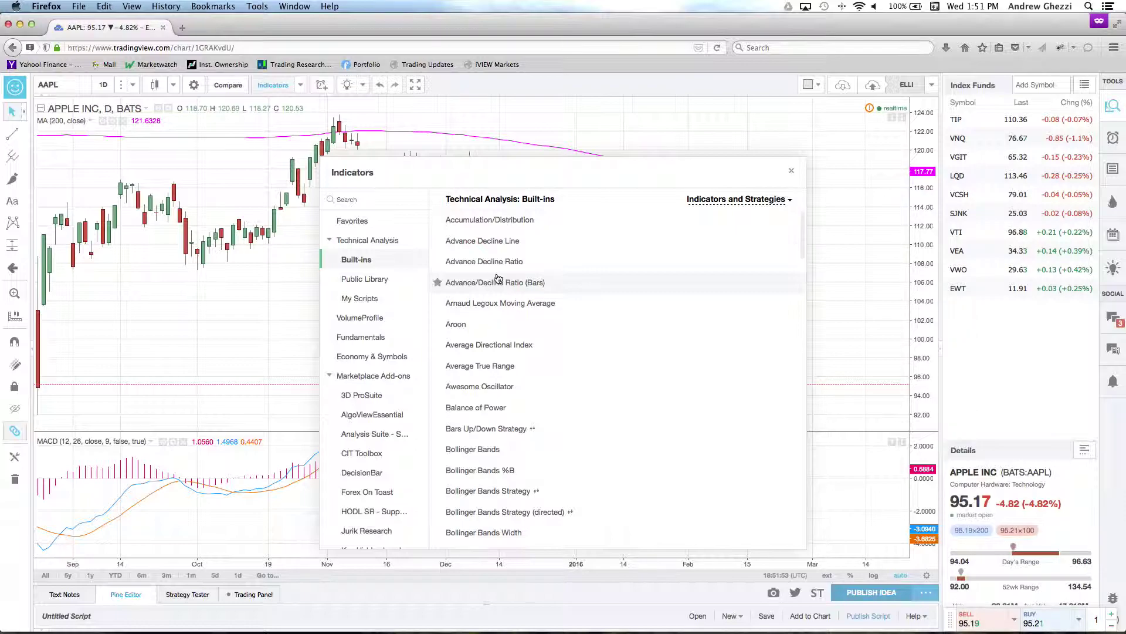
scroll(497, 278, "down", 4)
scroll(498, 278, "down", 1)
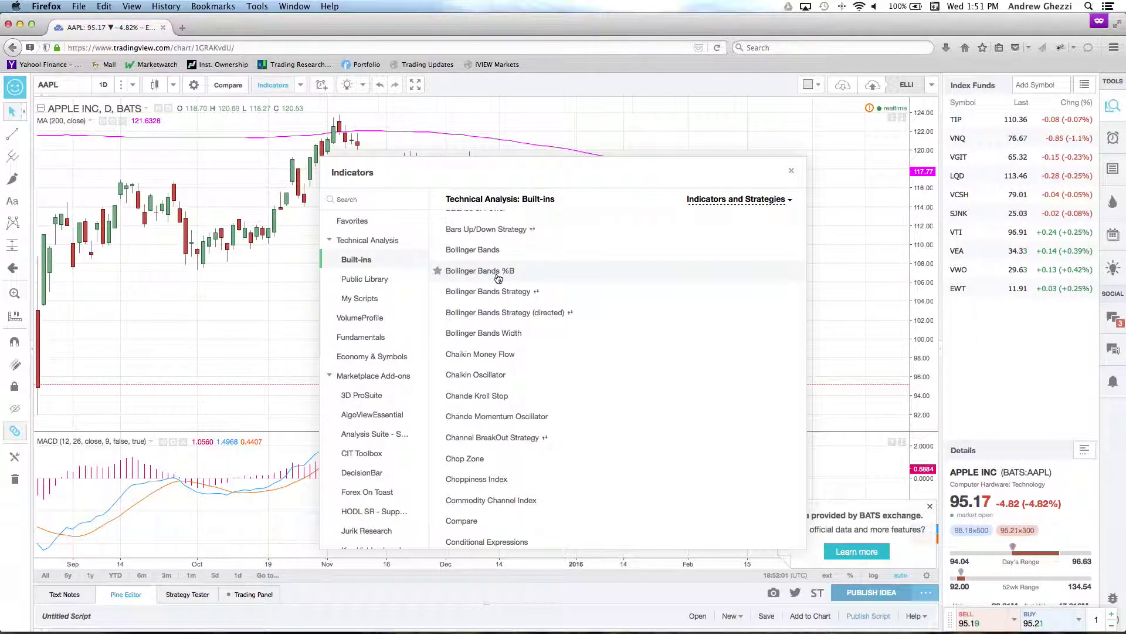
scroll(494, 287, "down", 20)
scroll(490, 302, "down", 10)
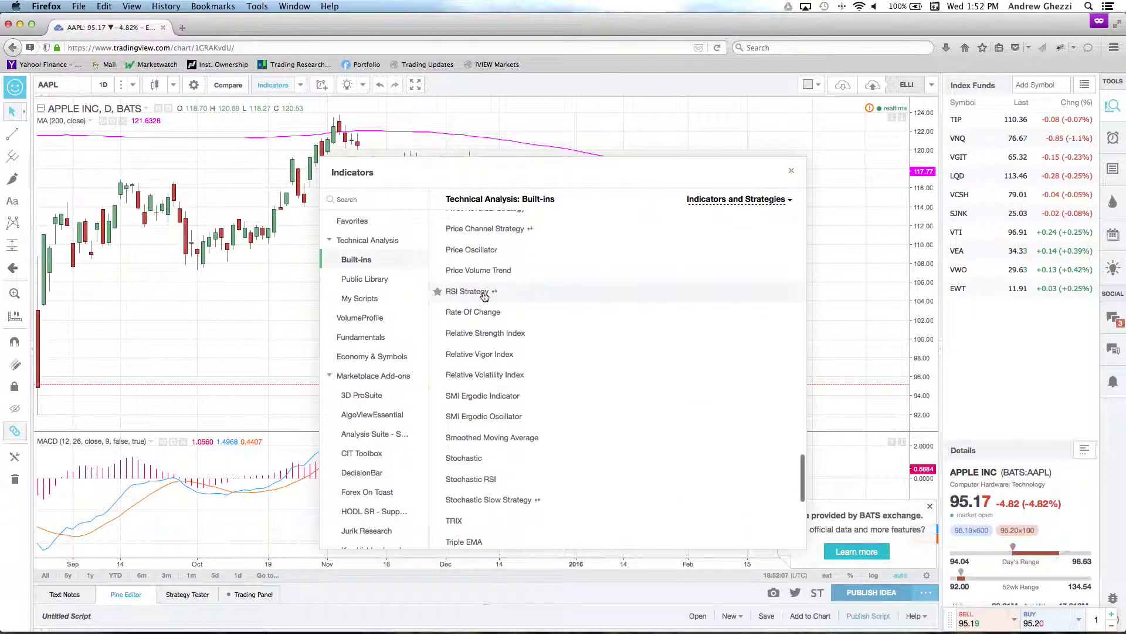
left_click(484, 332)
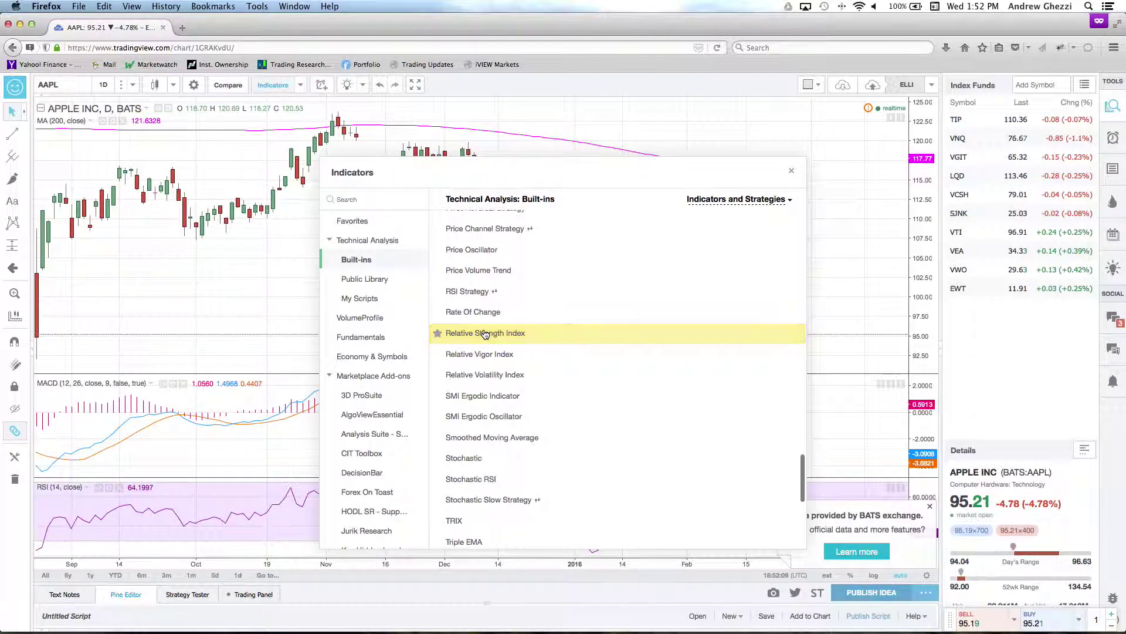
scroll(492, 332, "up", 10)
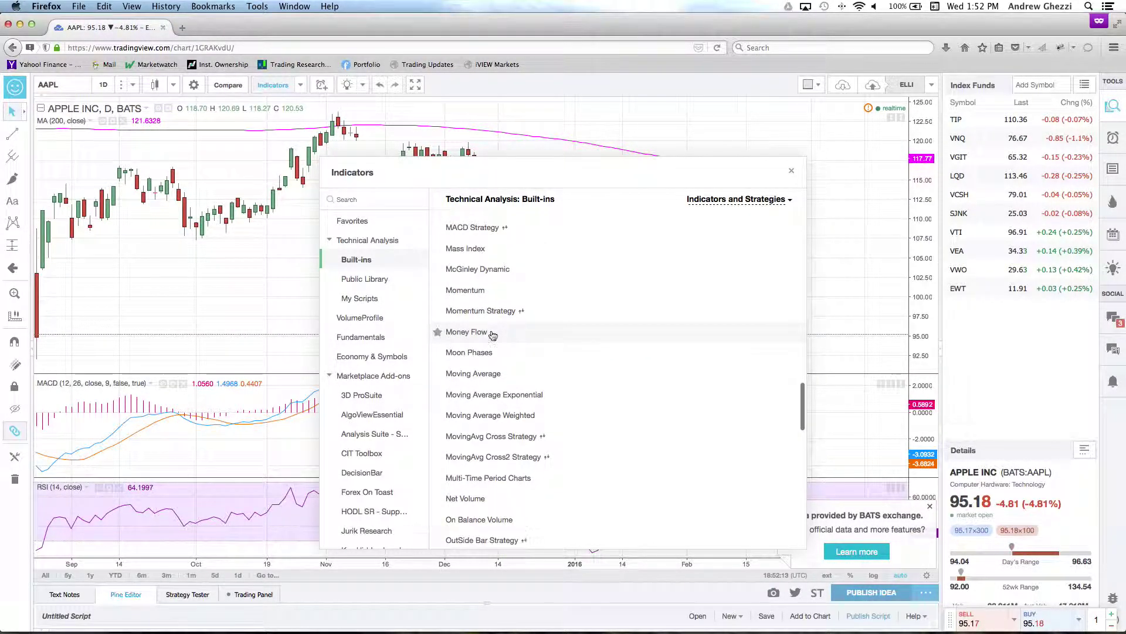
left_click(491, 334)
left_click(791, 171)
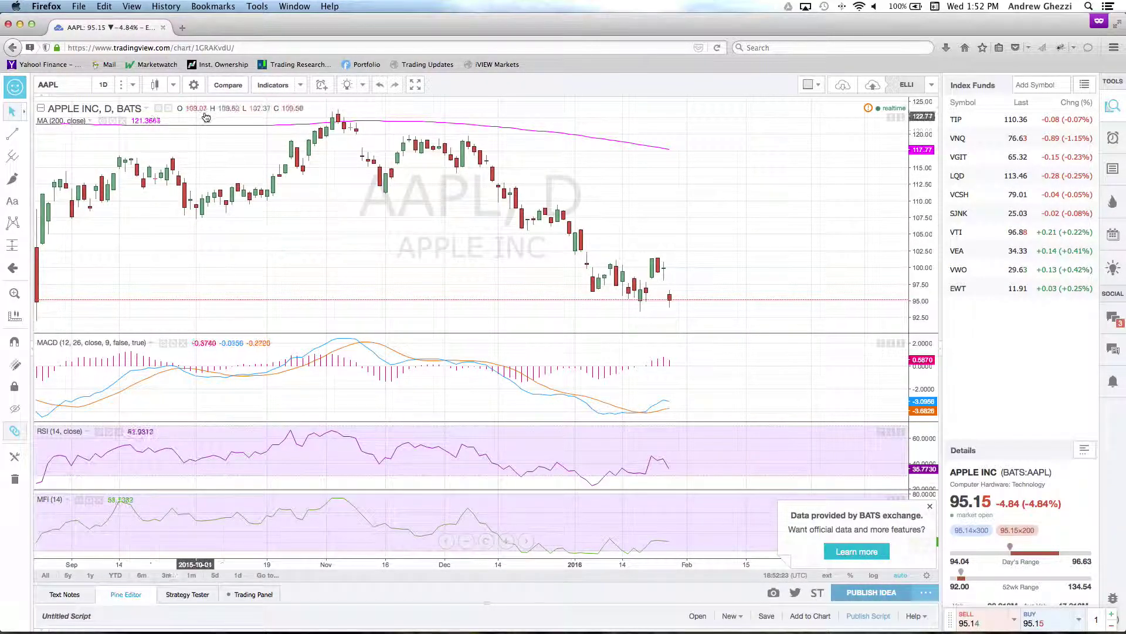
Add two Moving Average indicators to the chart.
left_click(273, 86)
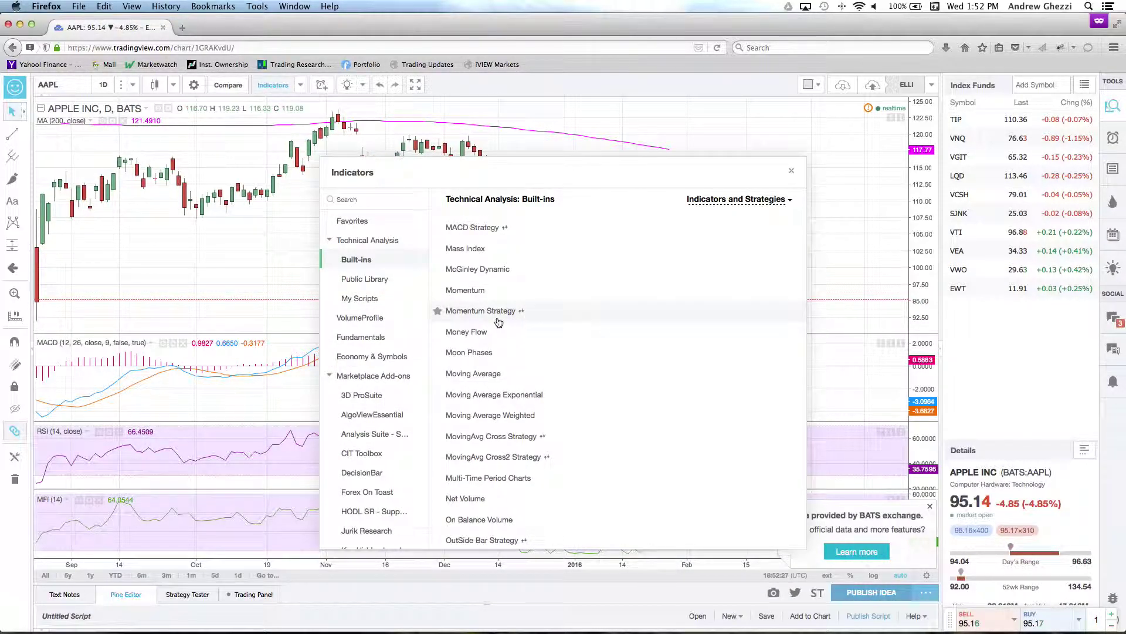
left_click(492, 373)
left_click(492, 374)
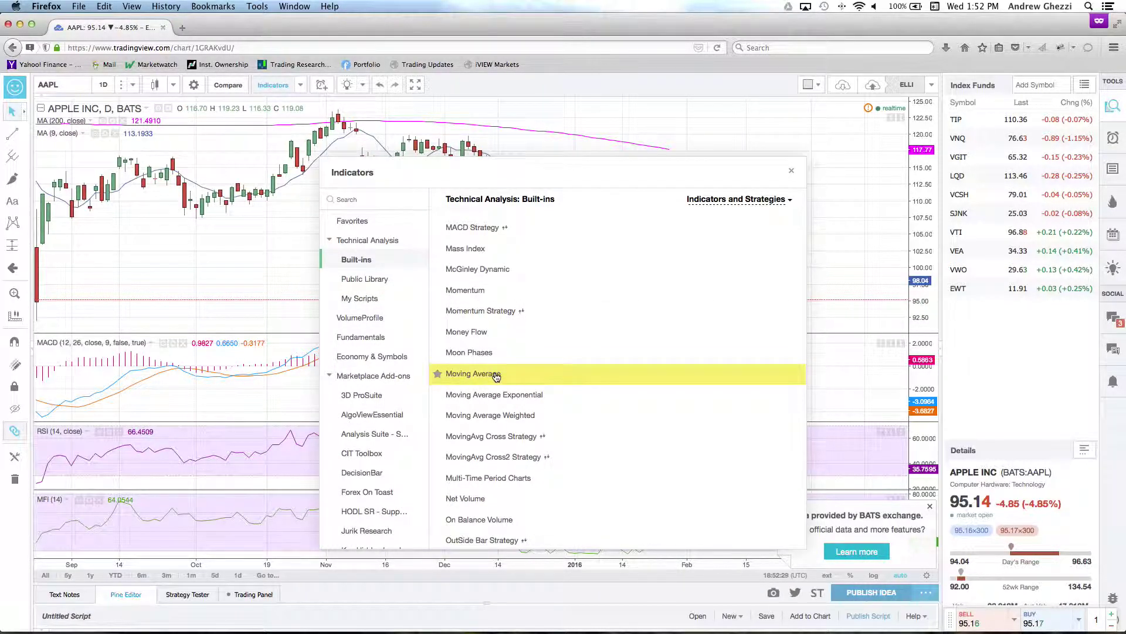
left_click(791, 170)
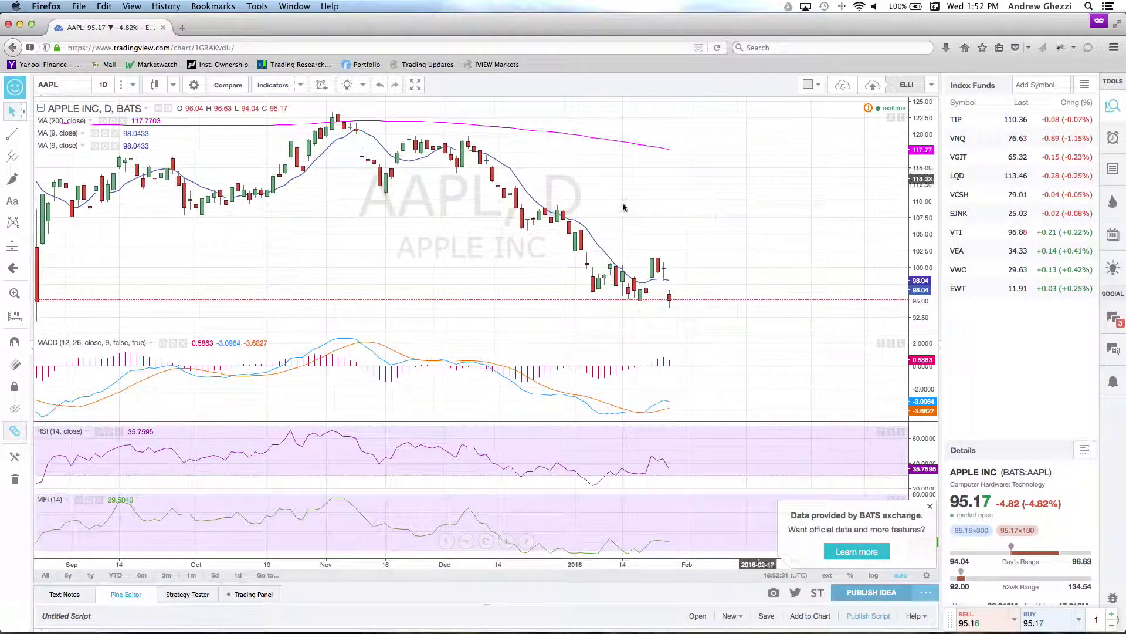
Make the first moving average's line green.
left_click(106, 137)
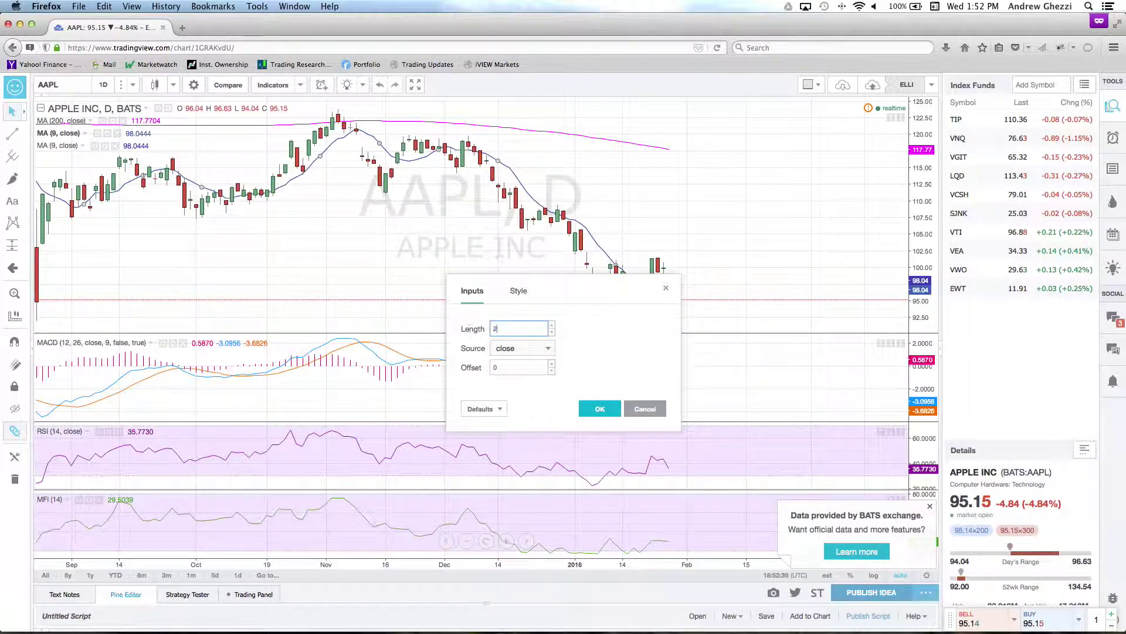
left_click(520, 295)
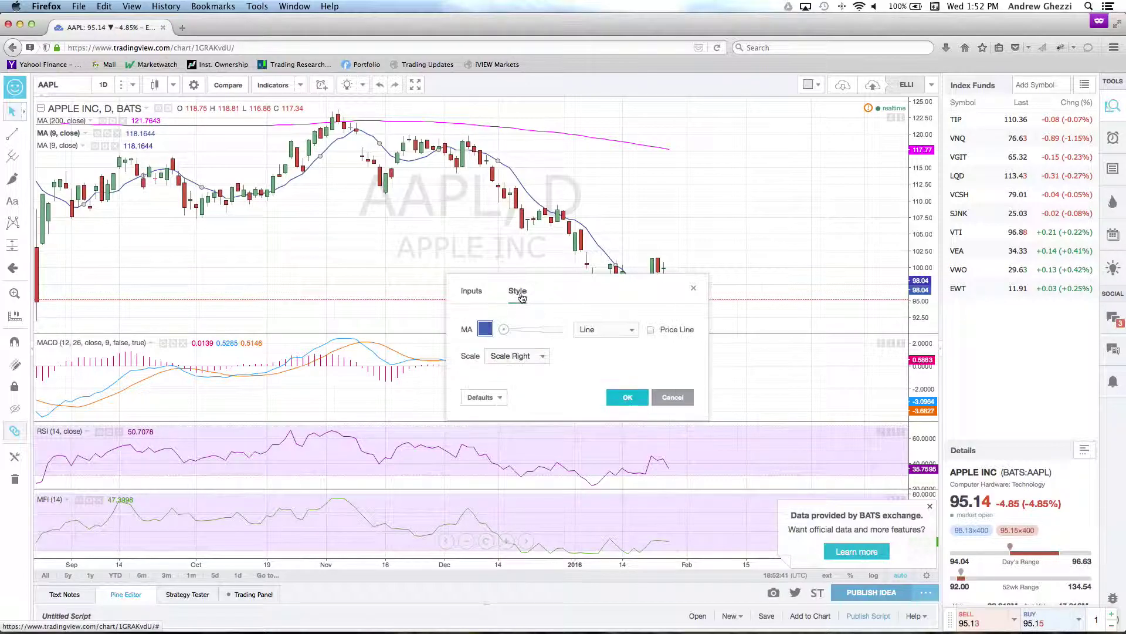
left_click(486, 329)
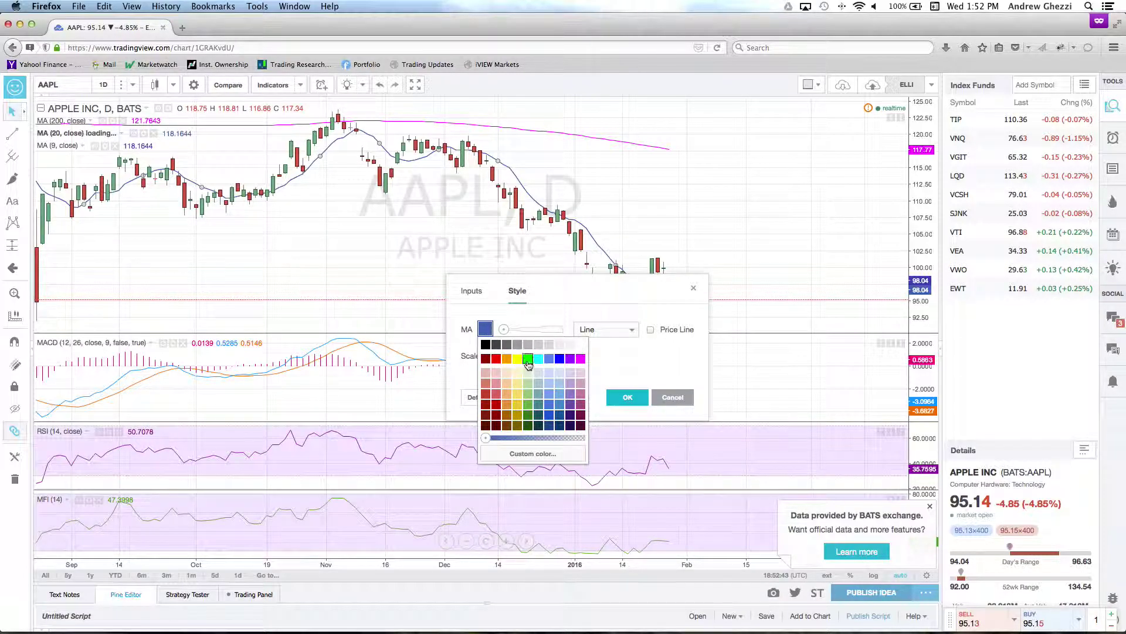
left_click(529, 416)
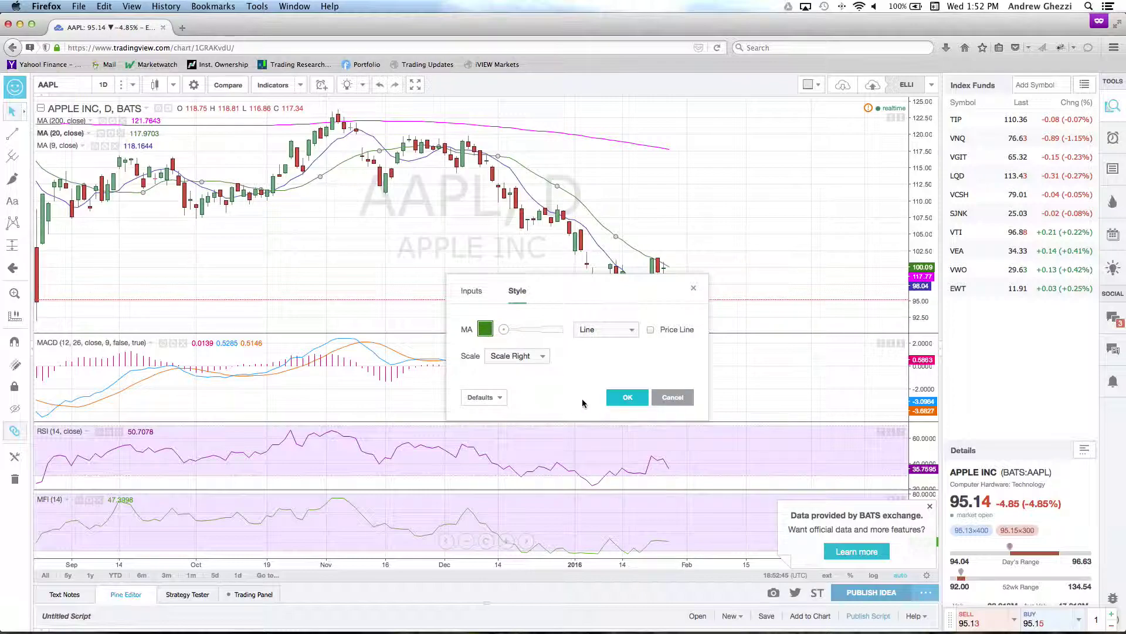
left_click(618, 399)
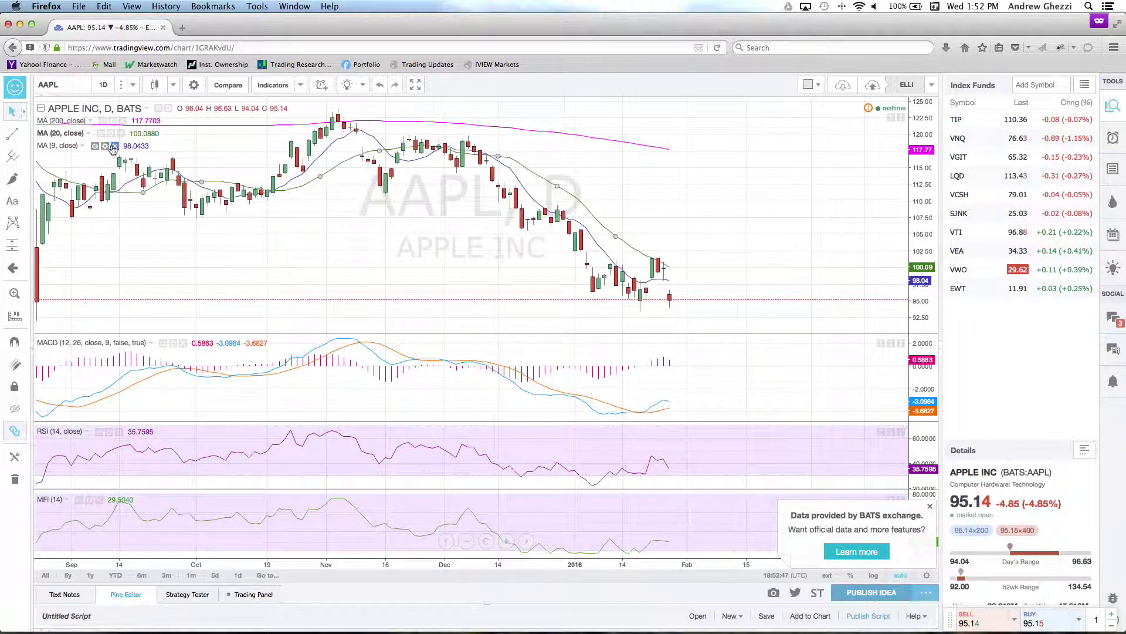
Change the 9-period moving average to a red 50-period MA and dismiss the BATS notice.
left_click(105, 147)
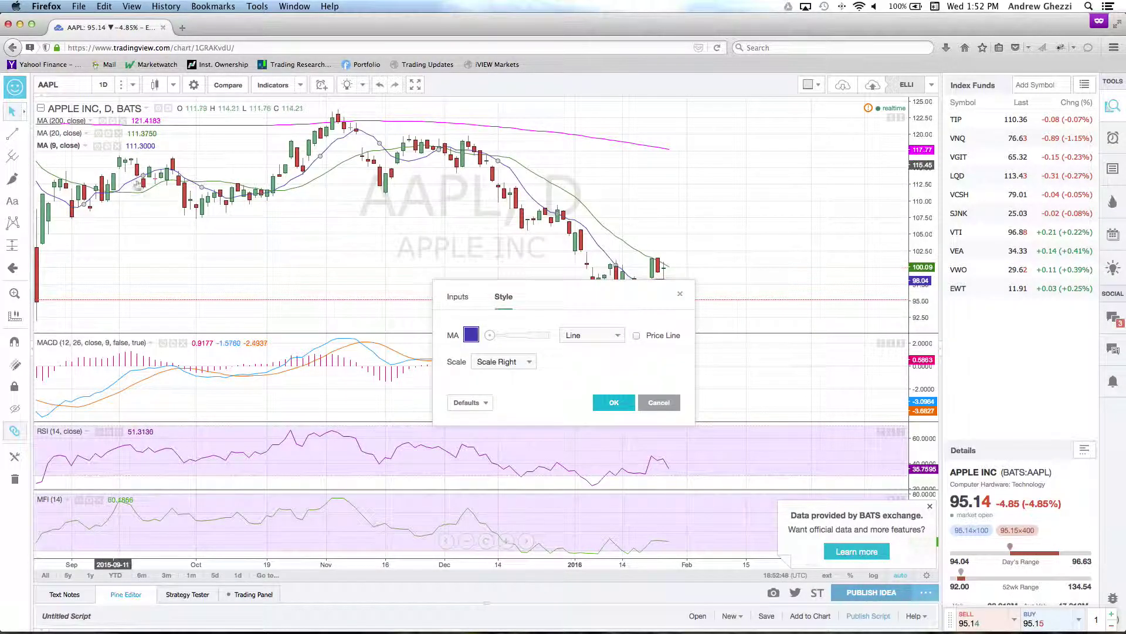
left_click(460, 297)
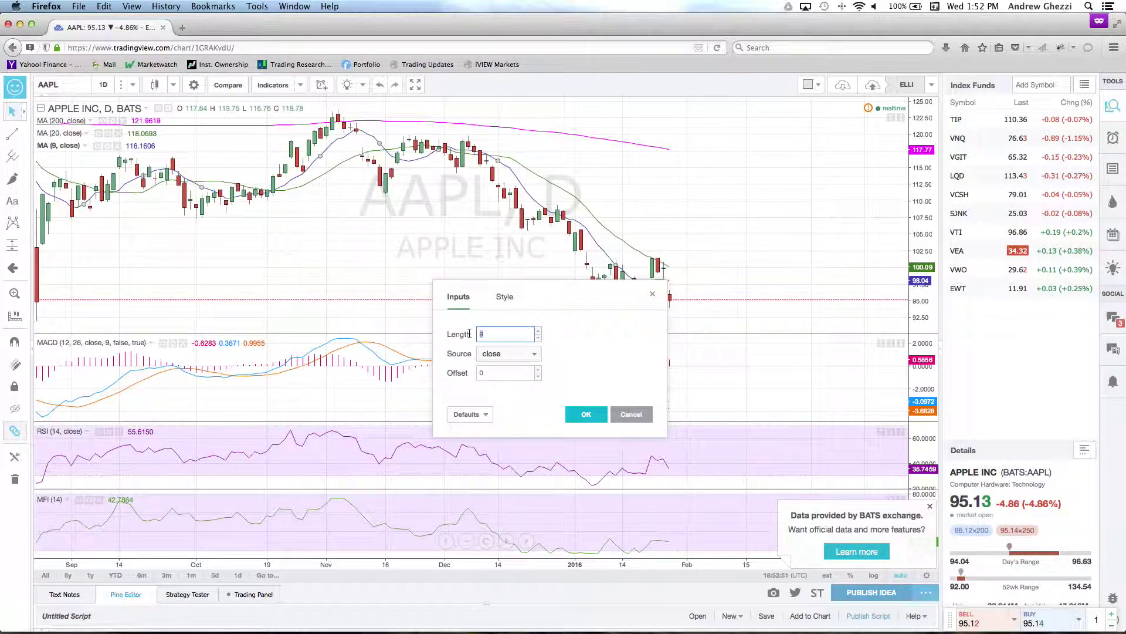
type("50")
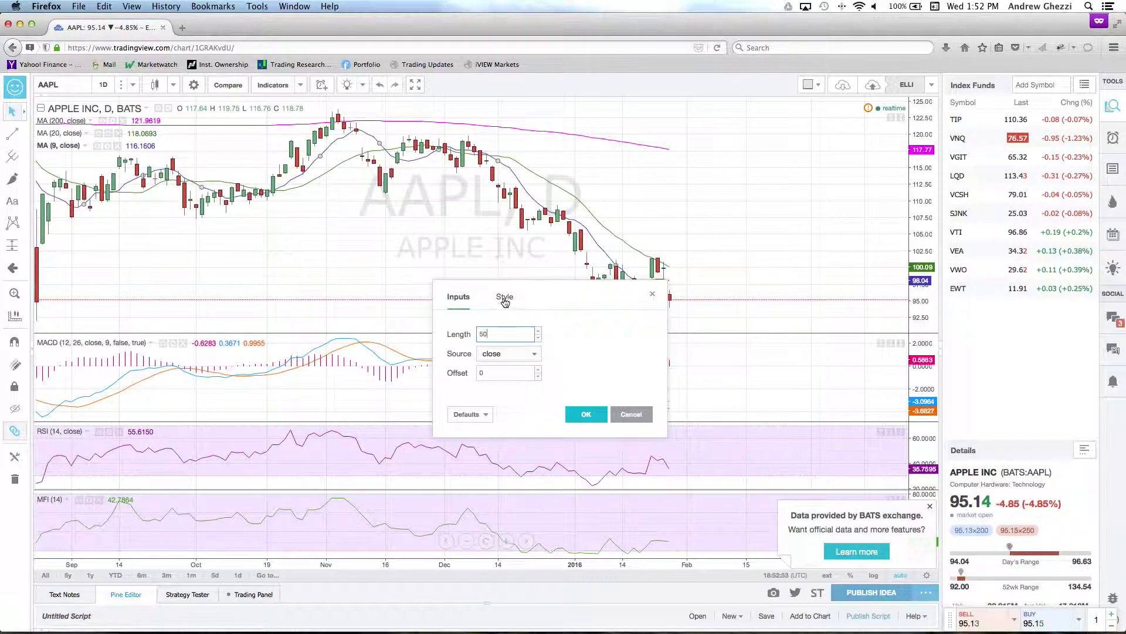
left_click(504, 296)
left_click(471, 335)
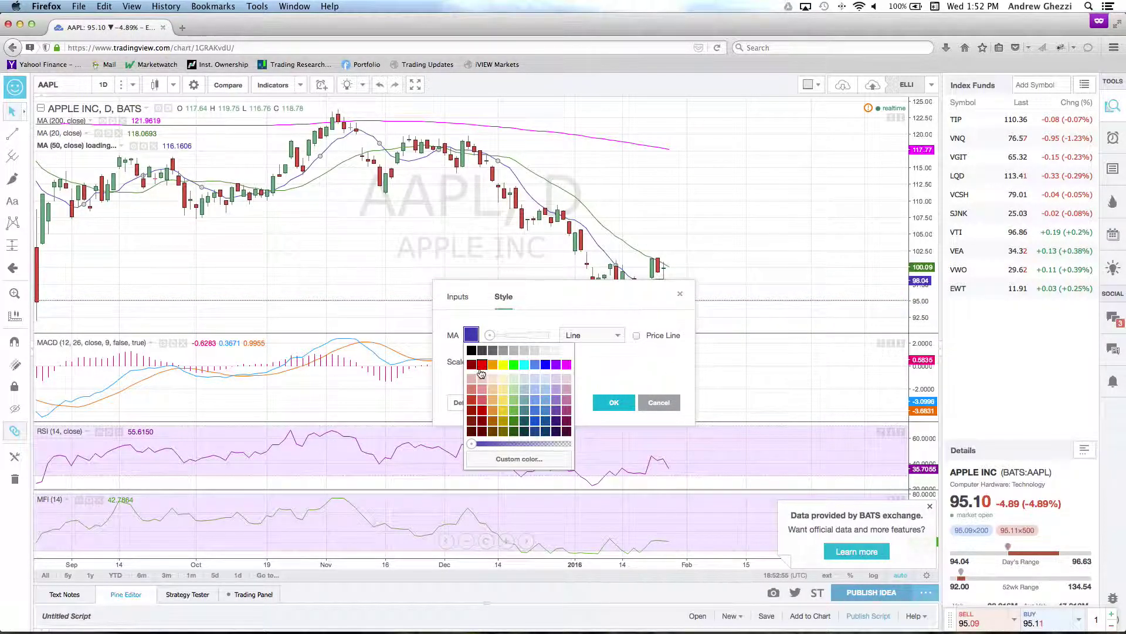
left_click(482, 365)
left_click(613, 404)
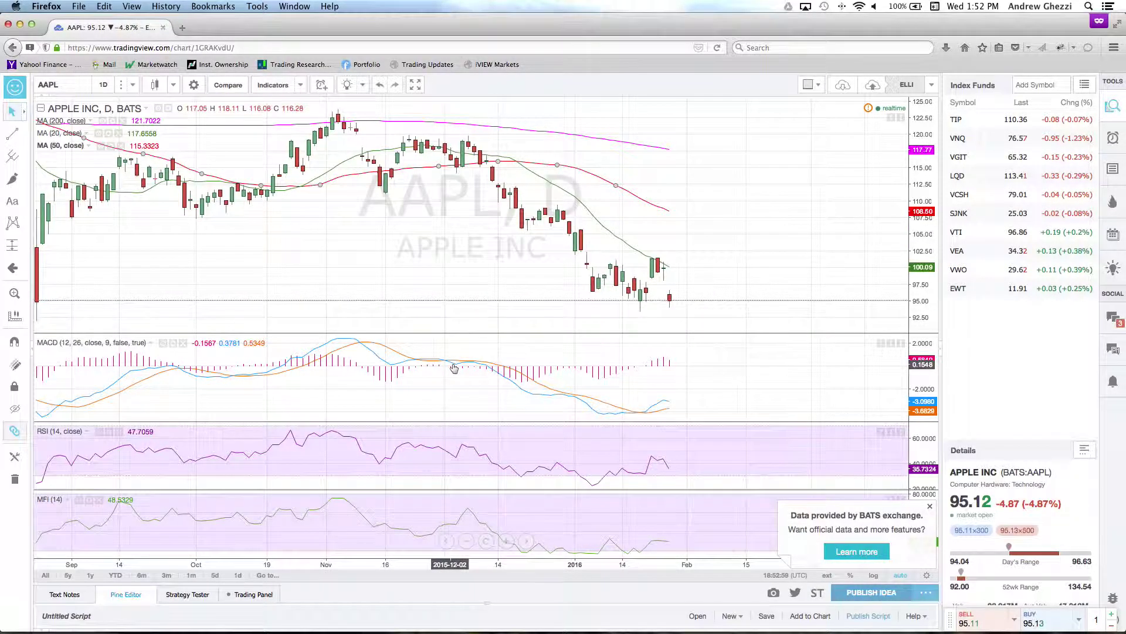
left_click(930, 507)
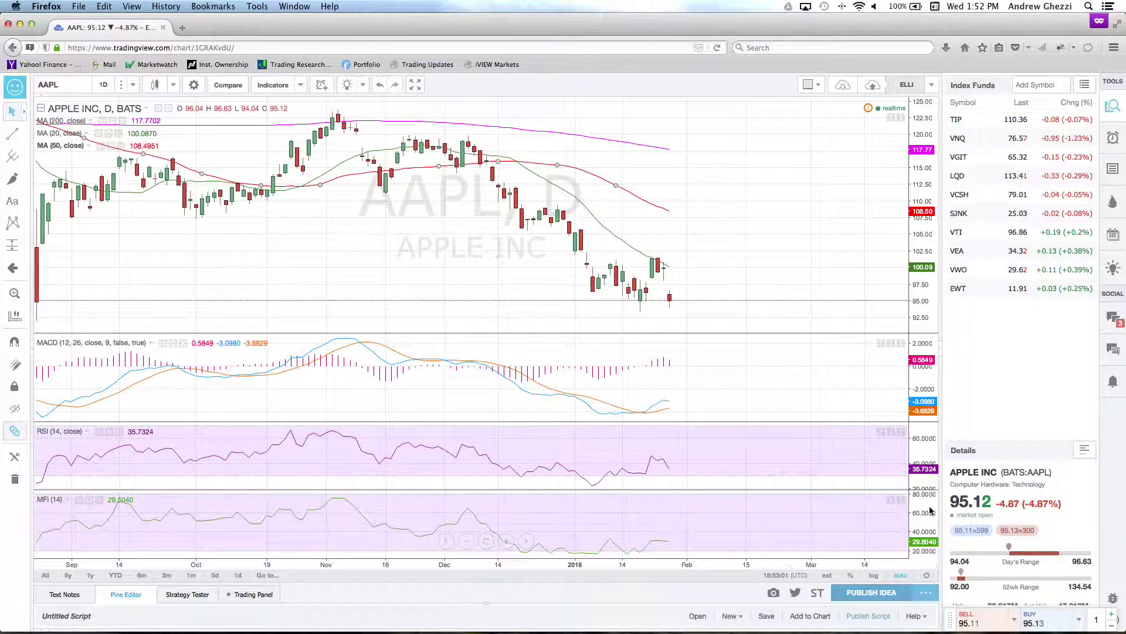
Load the VEA chart and delete its green horizontal line drawing.
left_click(67, 79)
type("VEA")
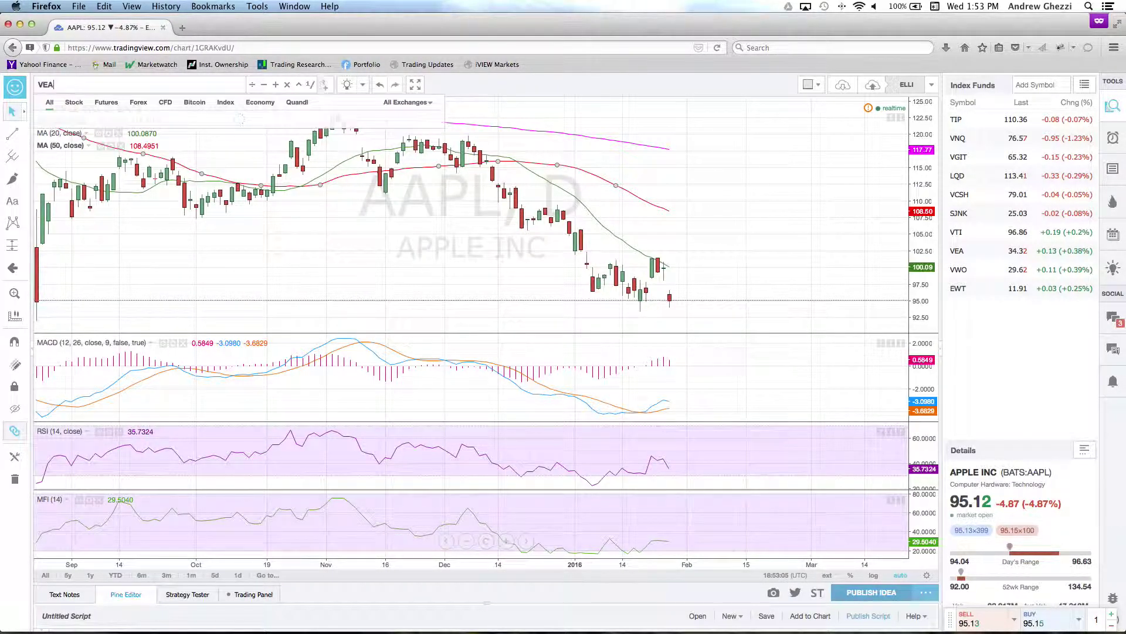
key("Return")
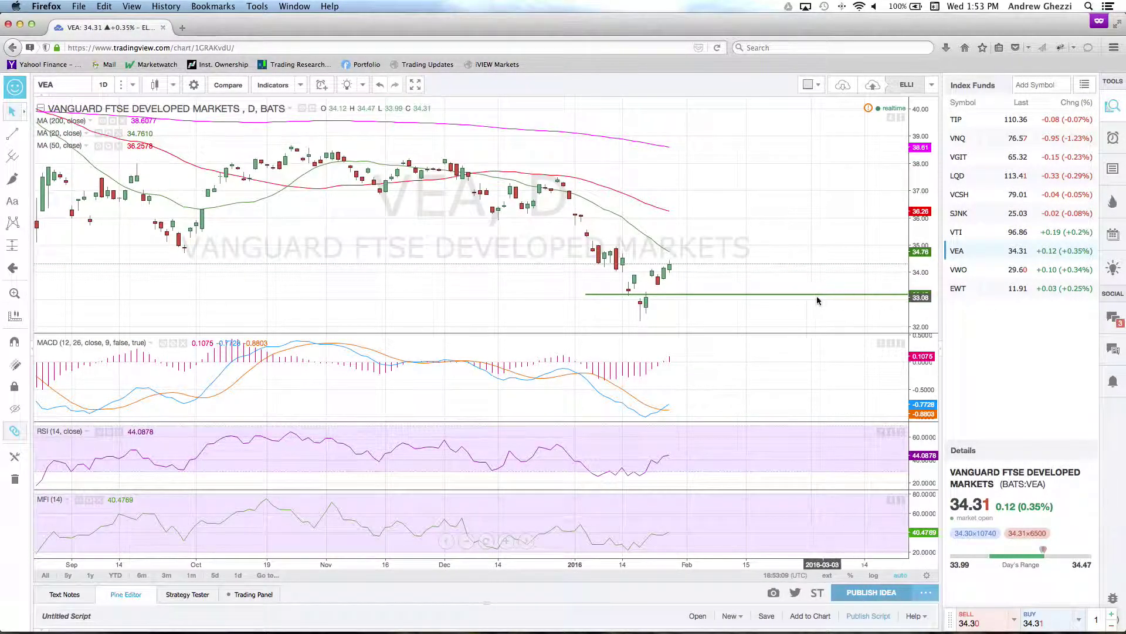
left_click(791, 300)
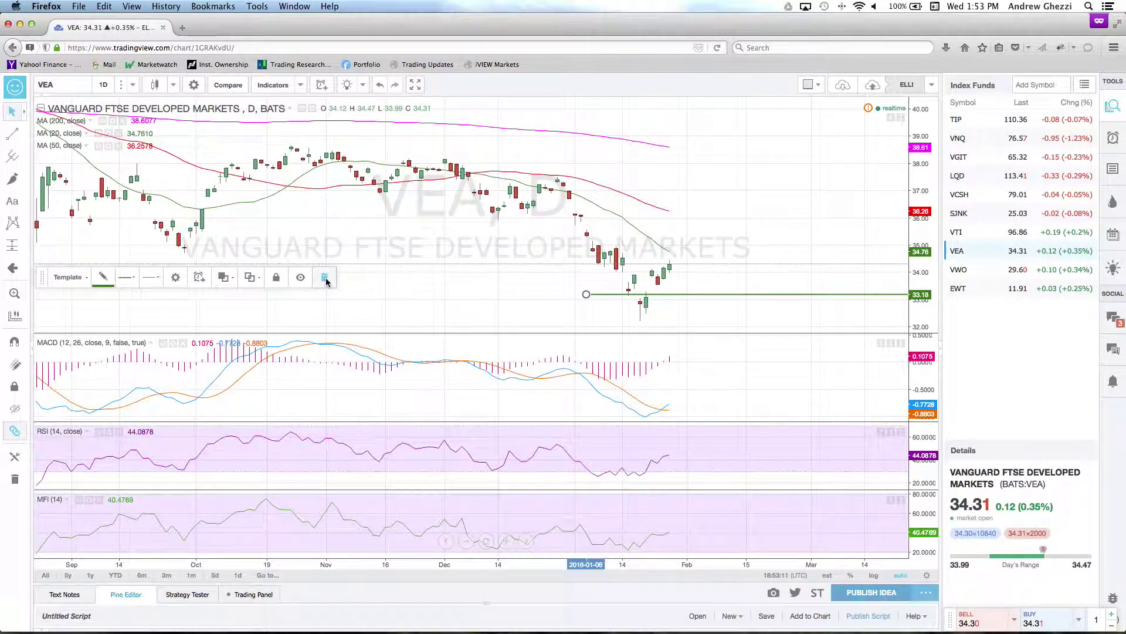
left_click(325, 279)
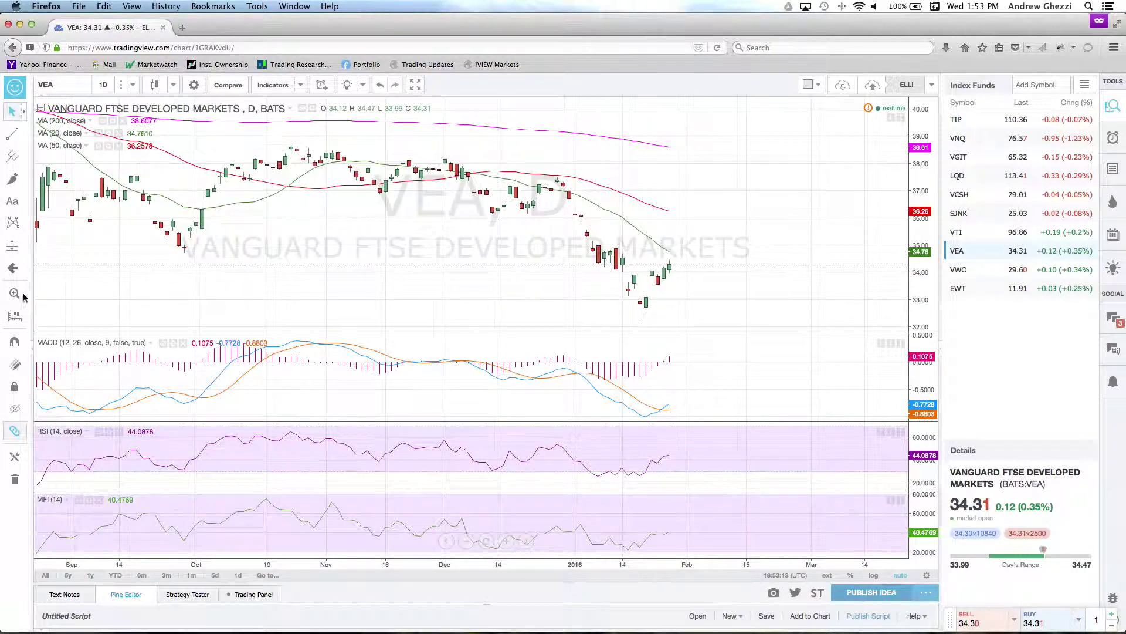
left_click(25, 140)
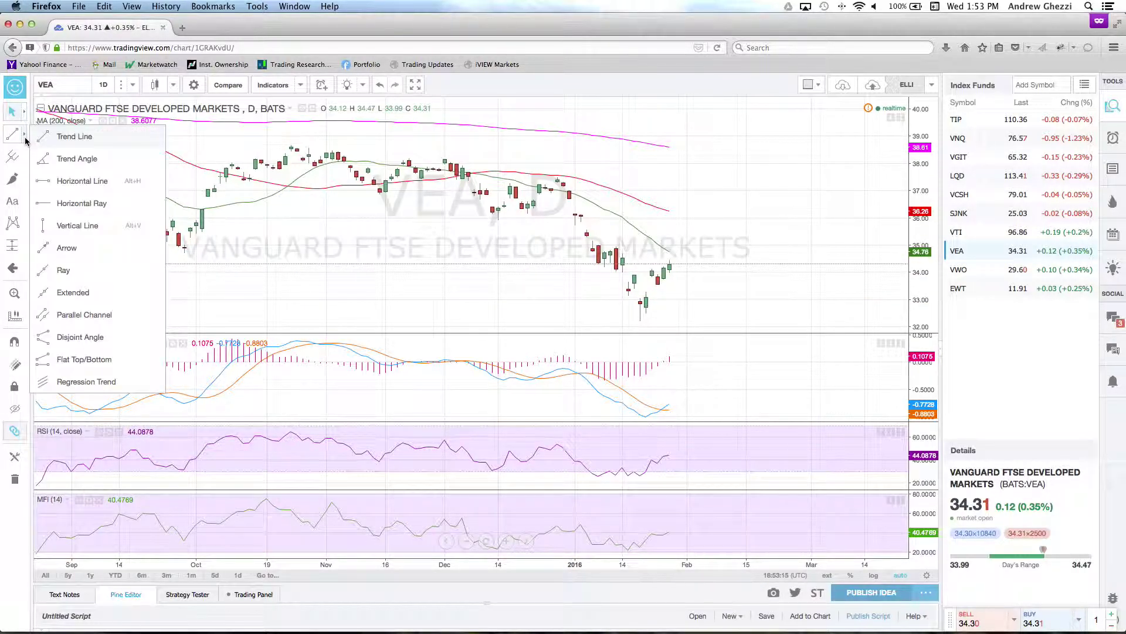
left_click(26, 156)
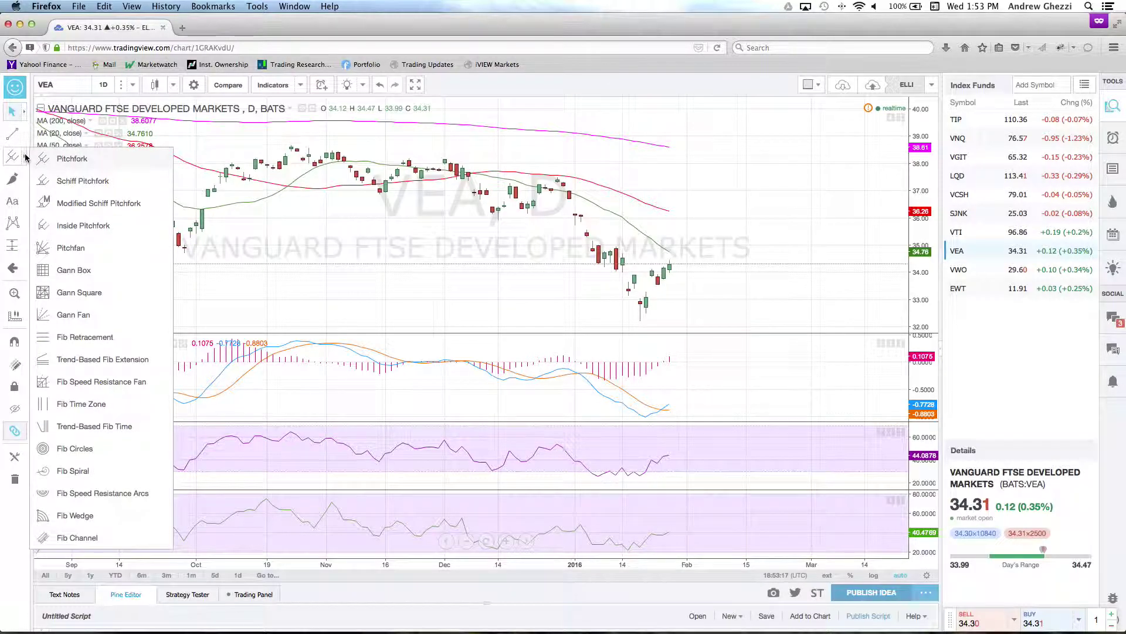
left_click(26, 178)
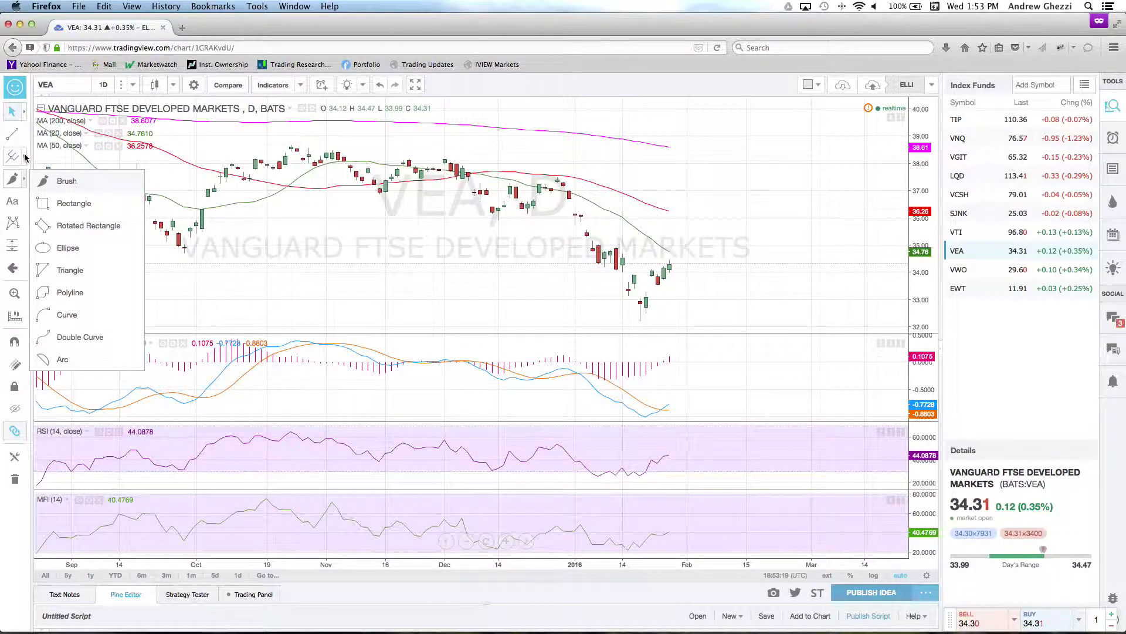
left_click(26, 157)
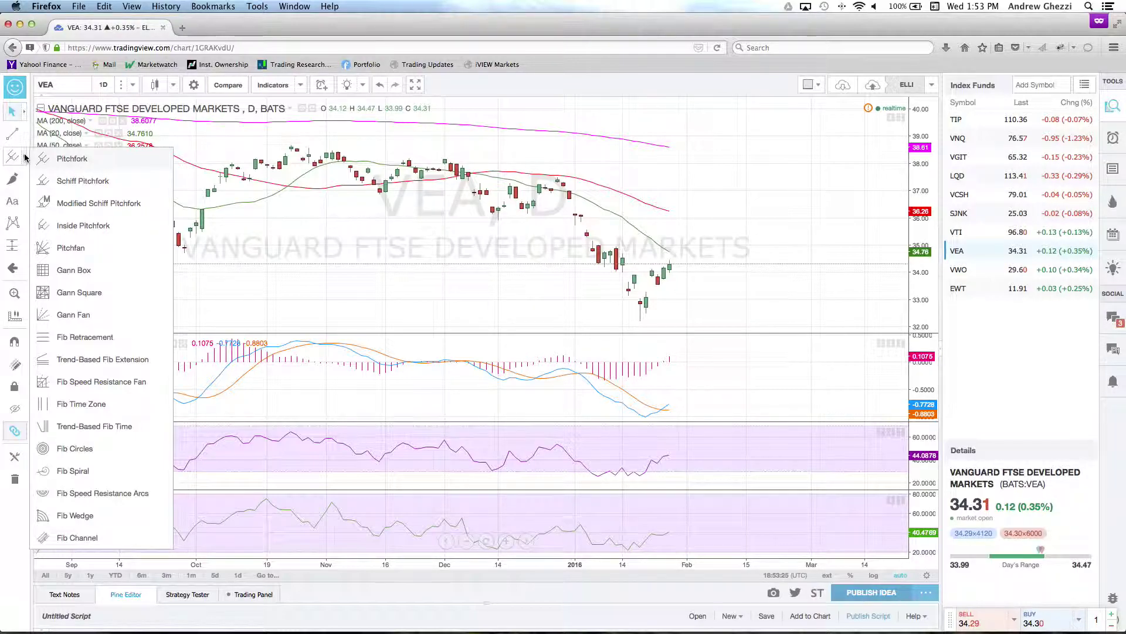
left_click(26, 181)
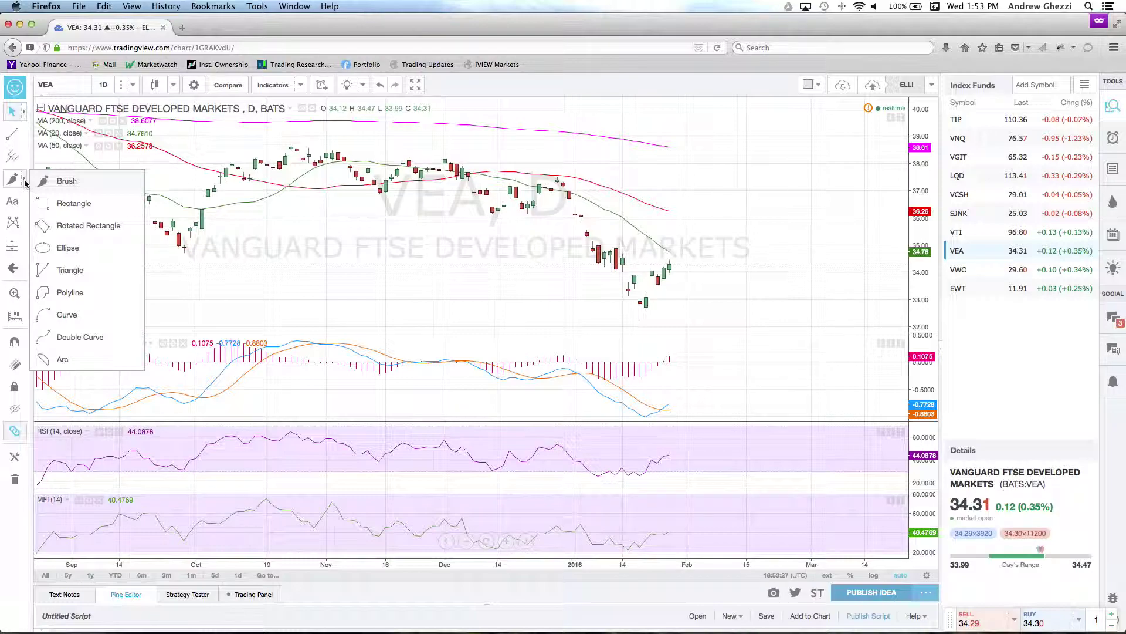
left_click(66, 250)
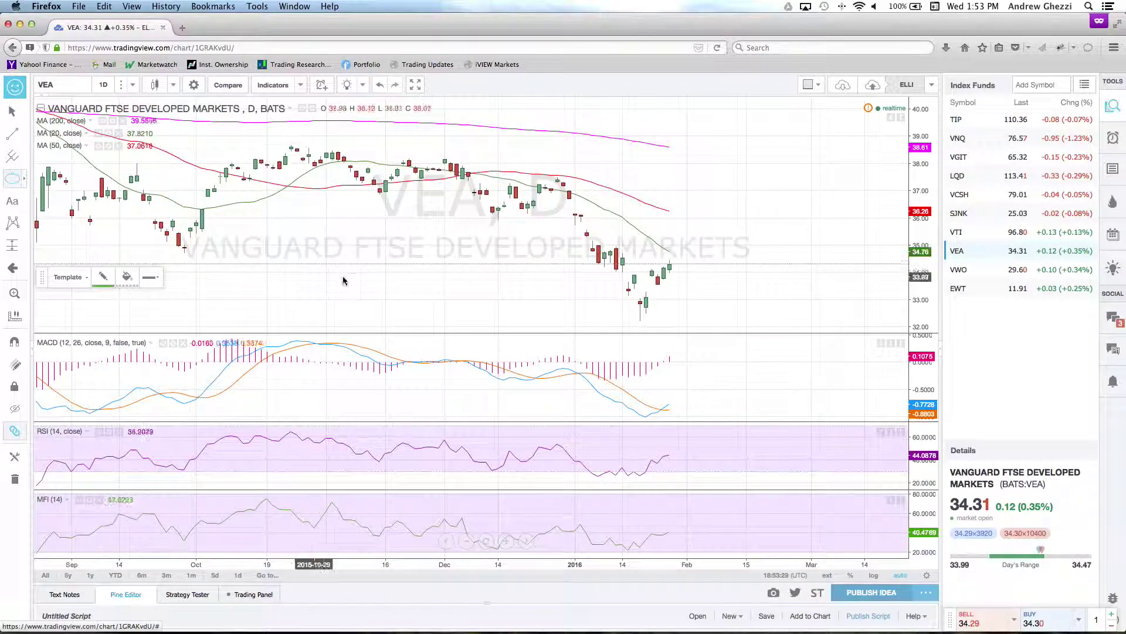
left_click(592, 301)
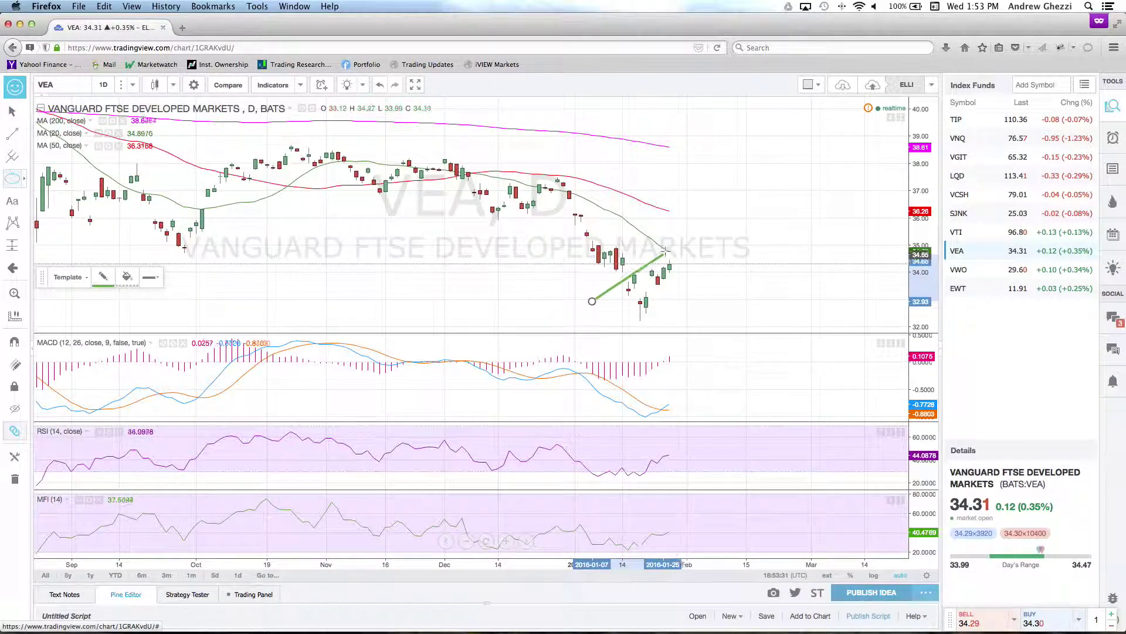
left_click(680, 242)
left_click(550, 272)
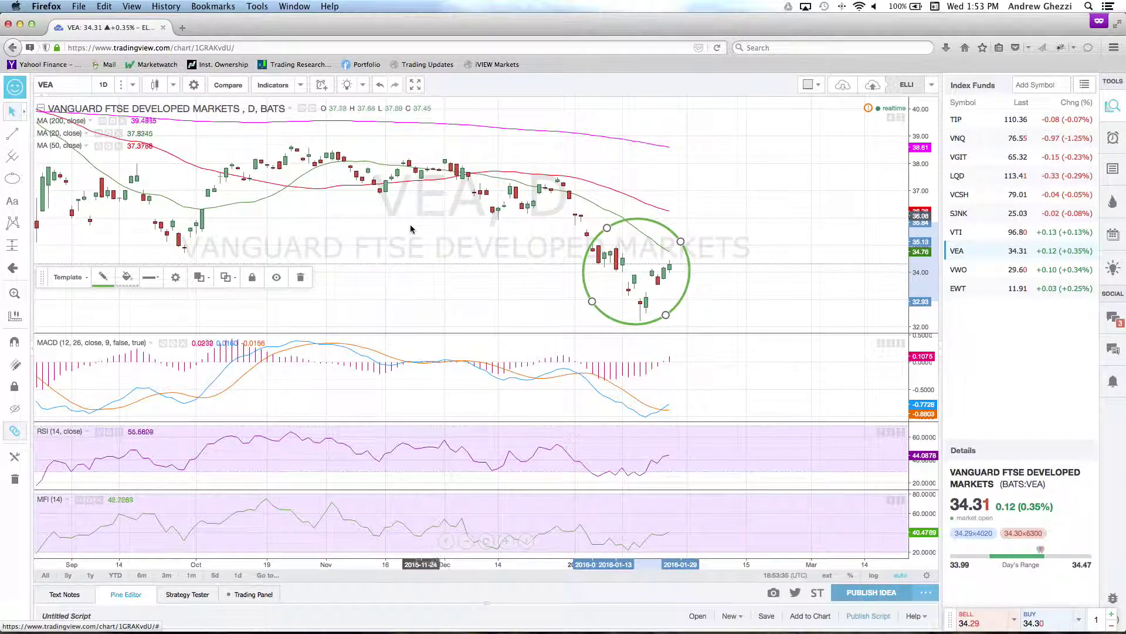
left_click(298, 277)
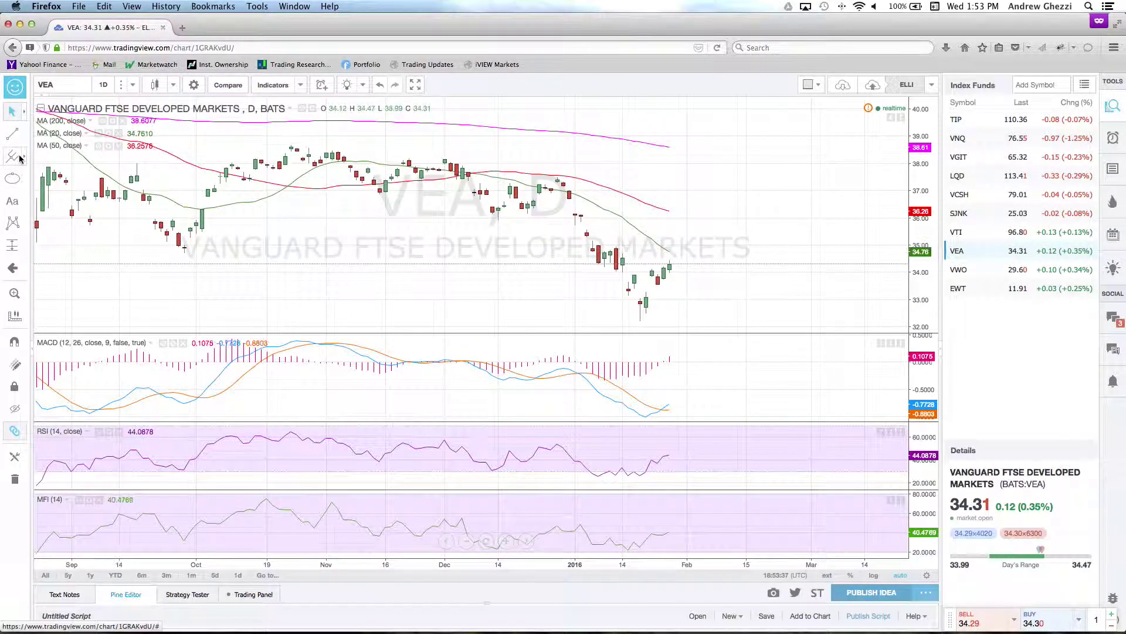
left_click(24, 137)
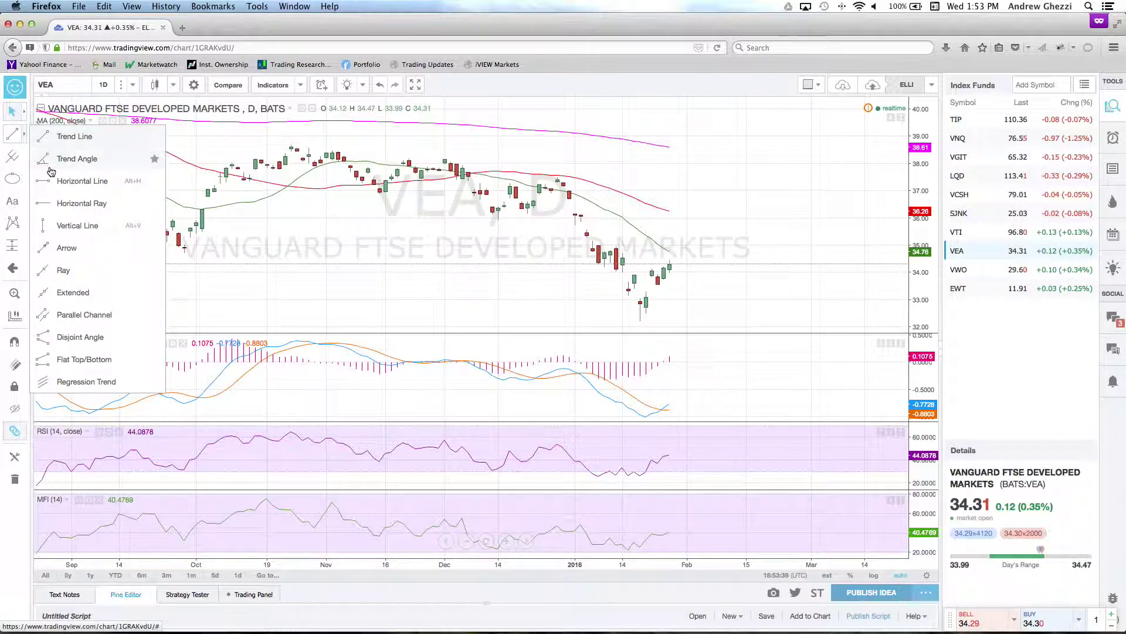
left_click(52, 137)
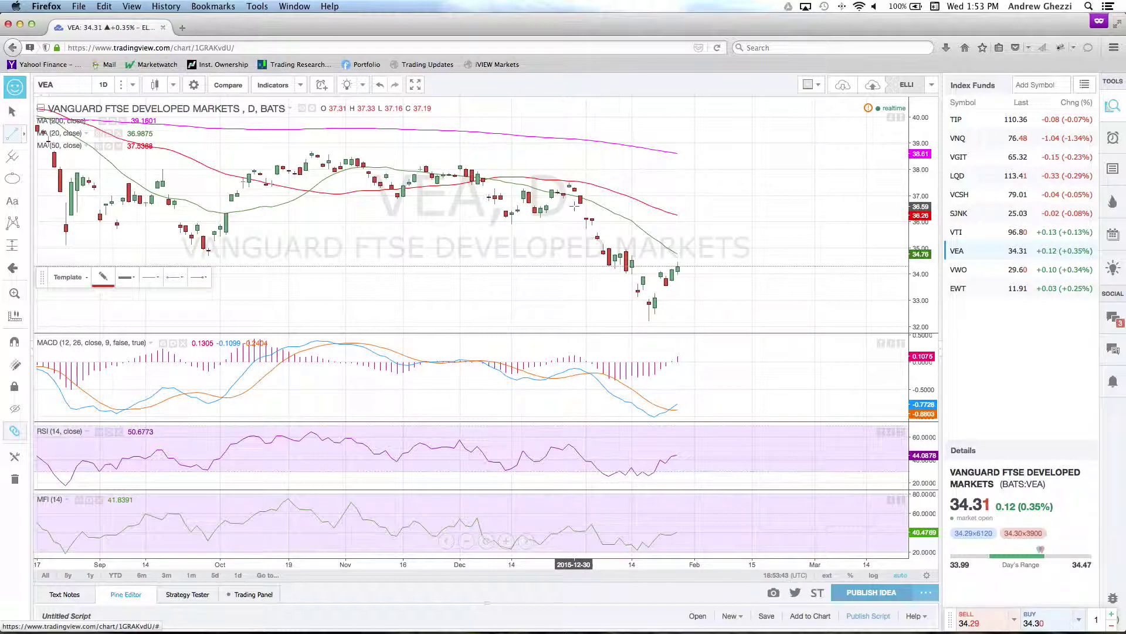
left_click(500, 214)
left_click(660, 330)
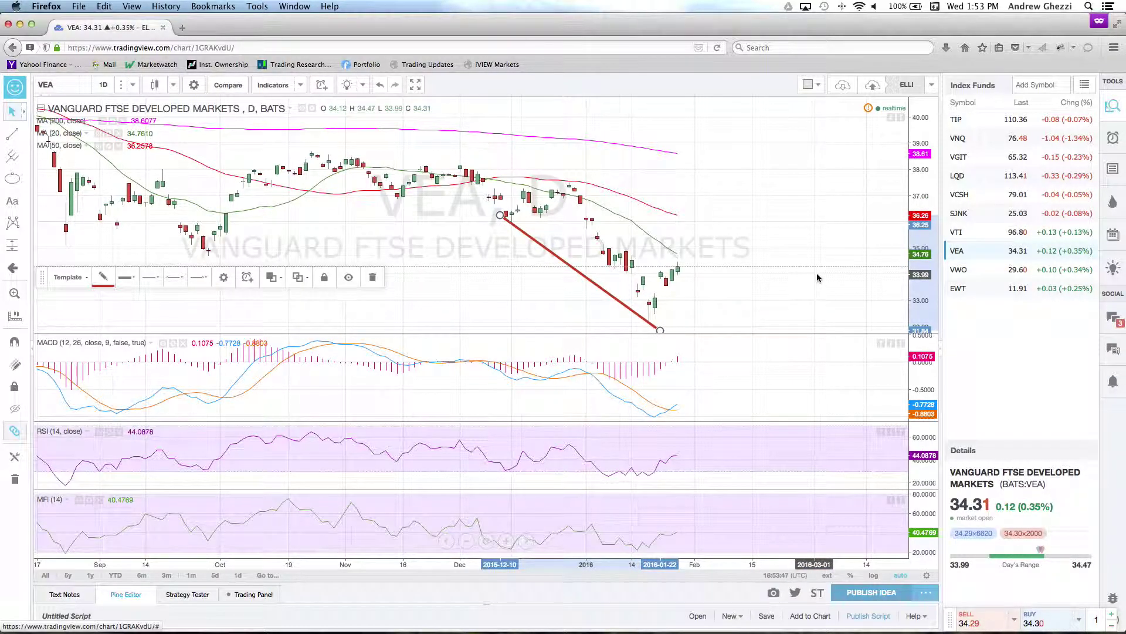
scroll(203, 268, "down", 1)
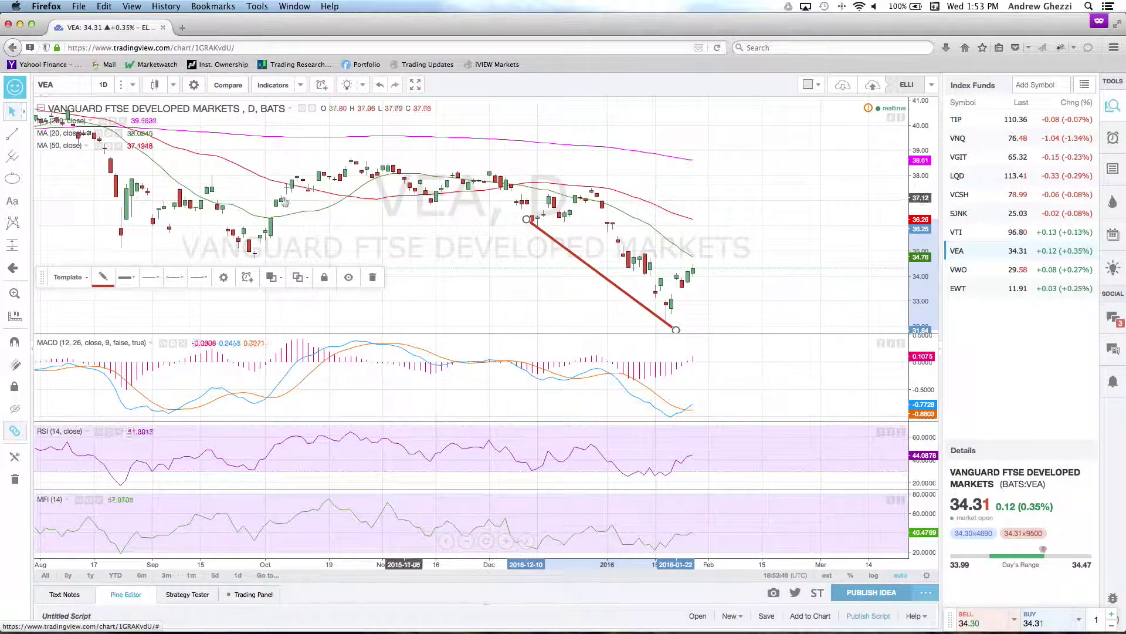
left_click(372, 277)
left_click(23, 159)
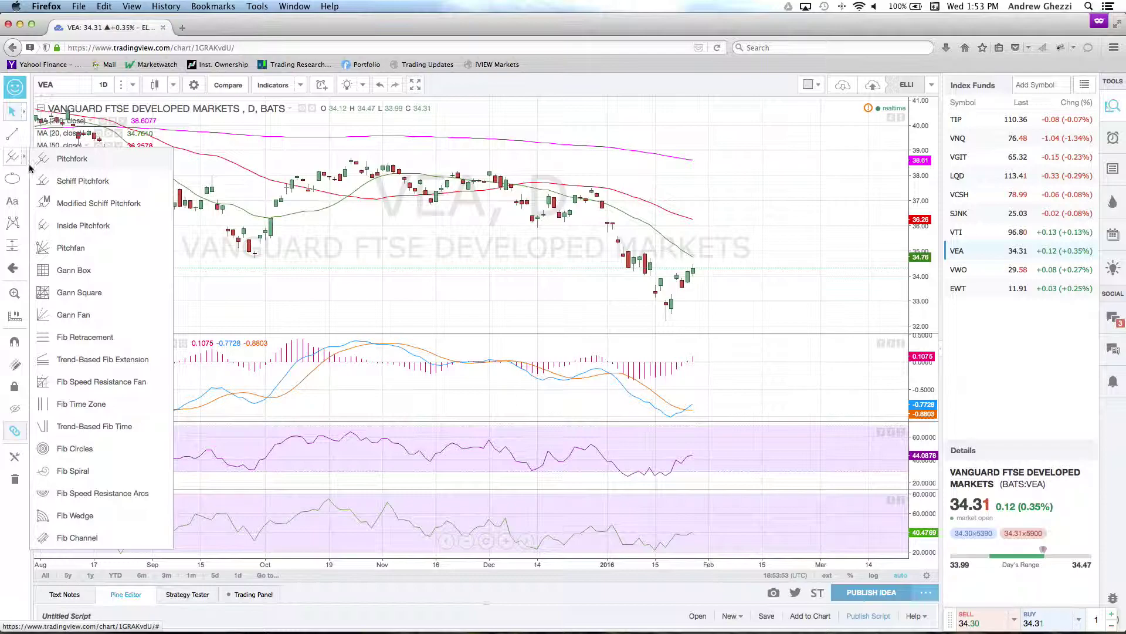
left_click(88, 337)
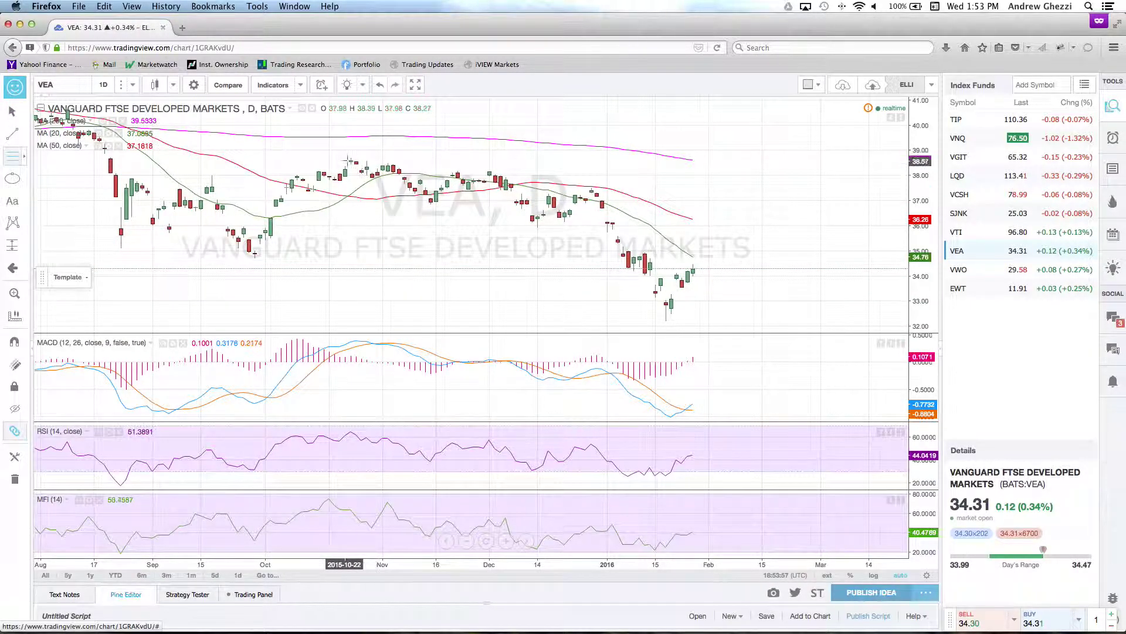
left_click(589, 186)
scroll(646, 275, "up", 2)
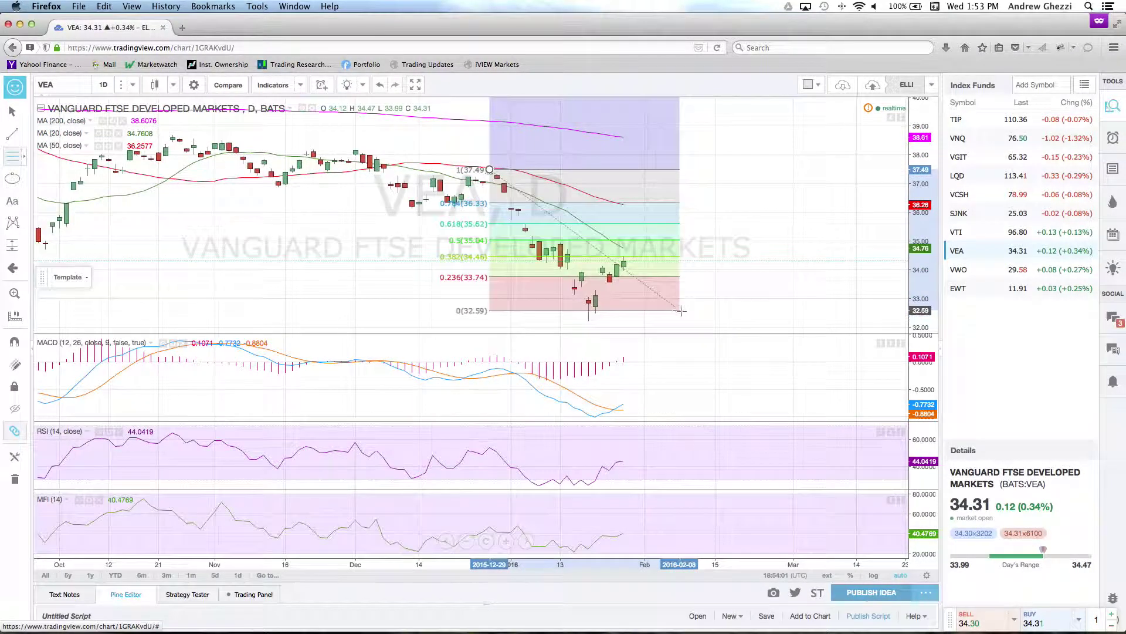
left_click(749, 320)
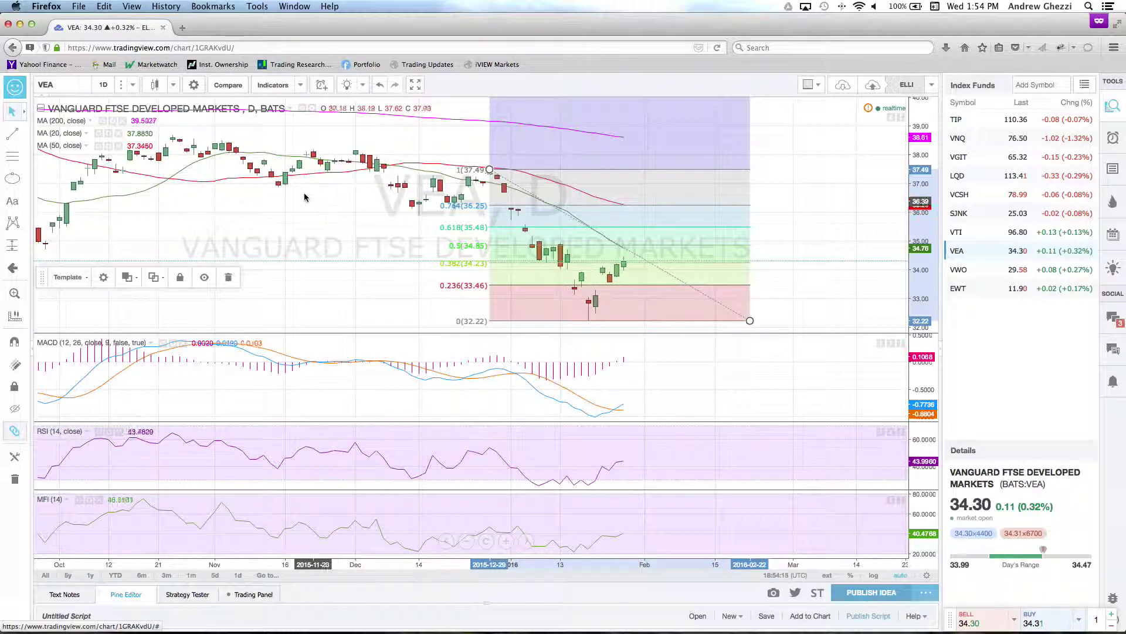
left_click(174, 87)
left_click(132, 85)
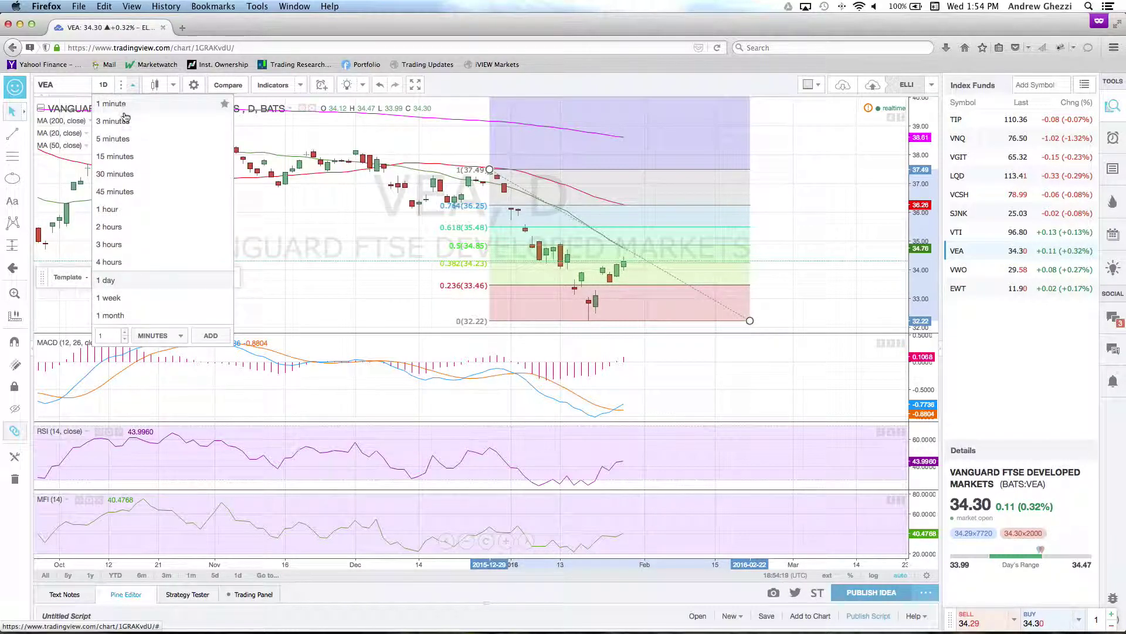
left_click(479, 83)
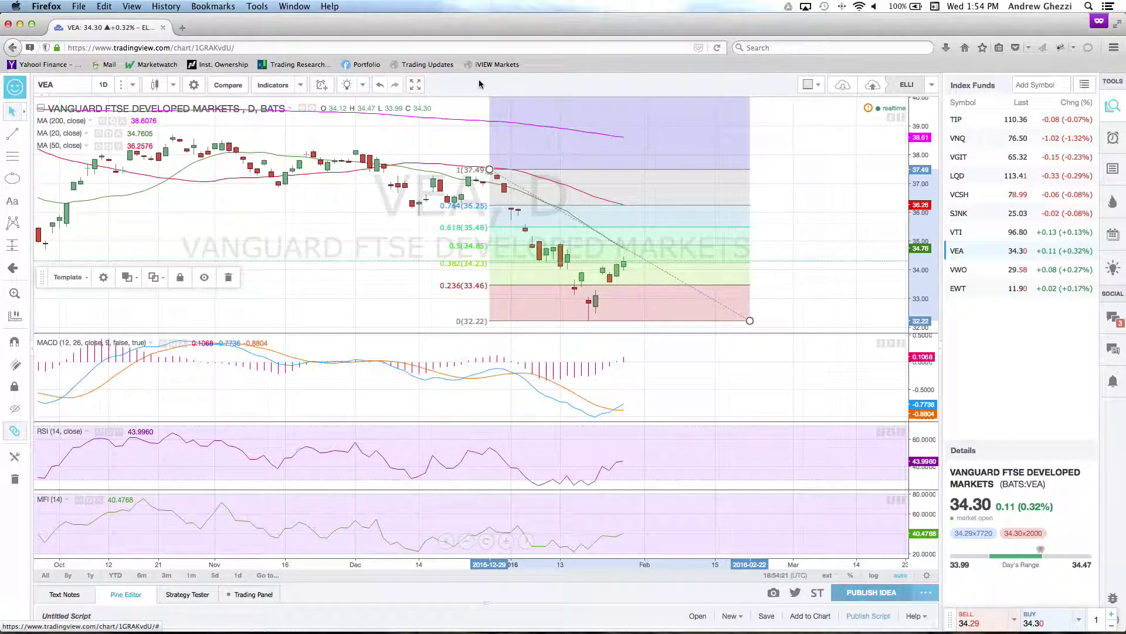
left_click(228, 278)
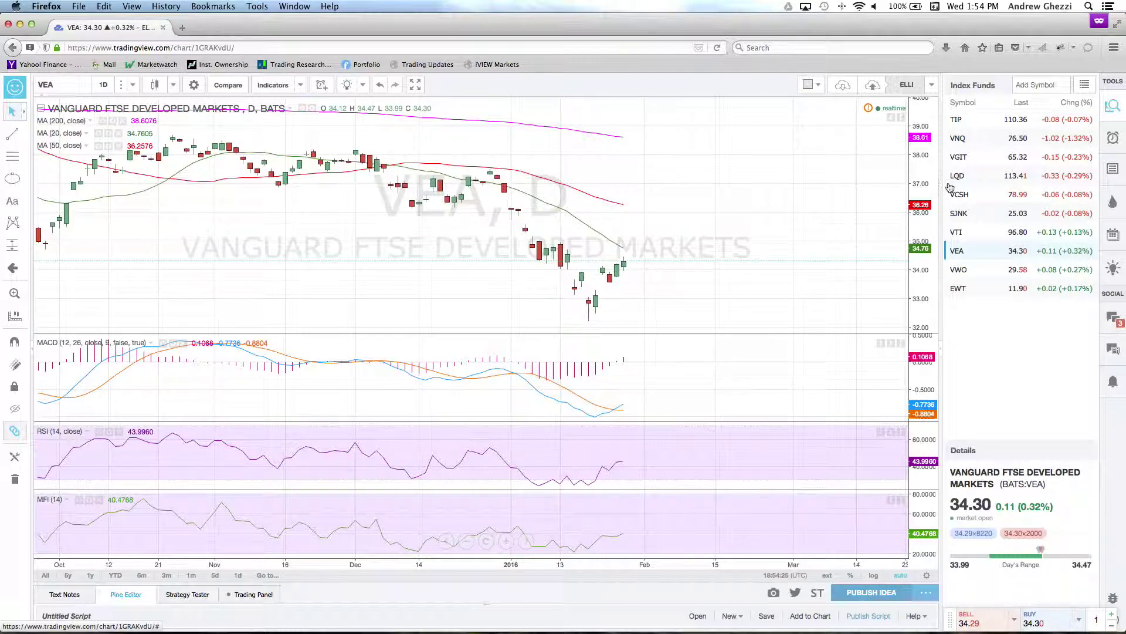
Create a new watchlist named Demo.
left_click(1085, 86)
left_click(1059, 103)
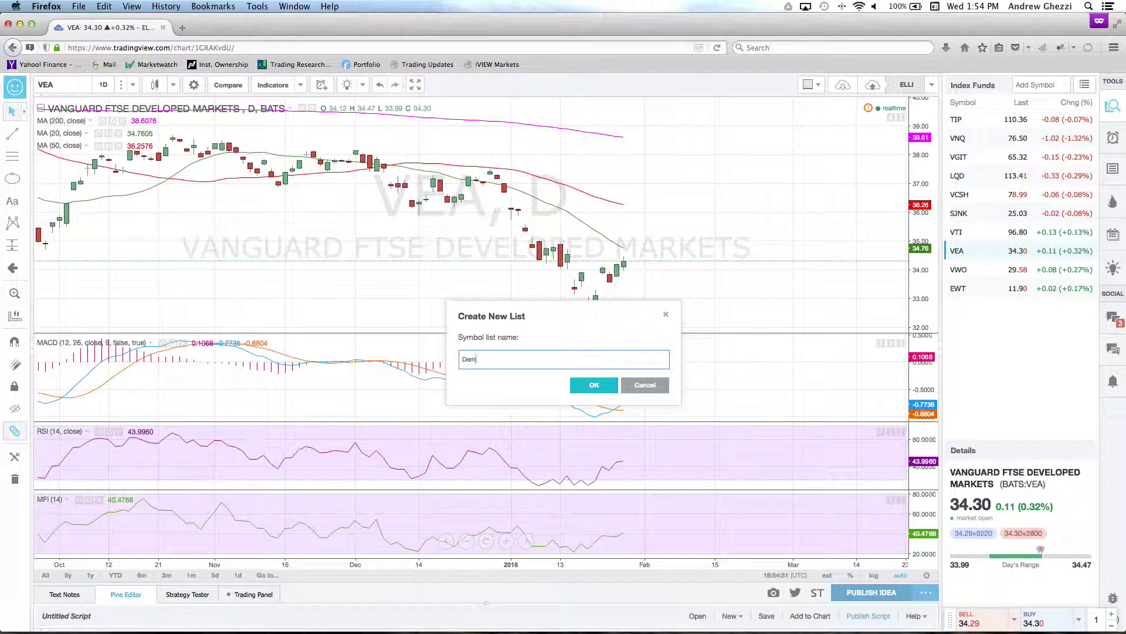
left_click(608, 388)
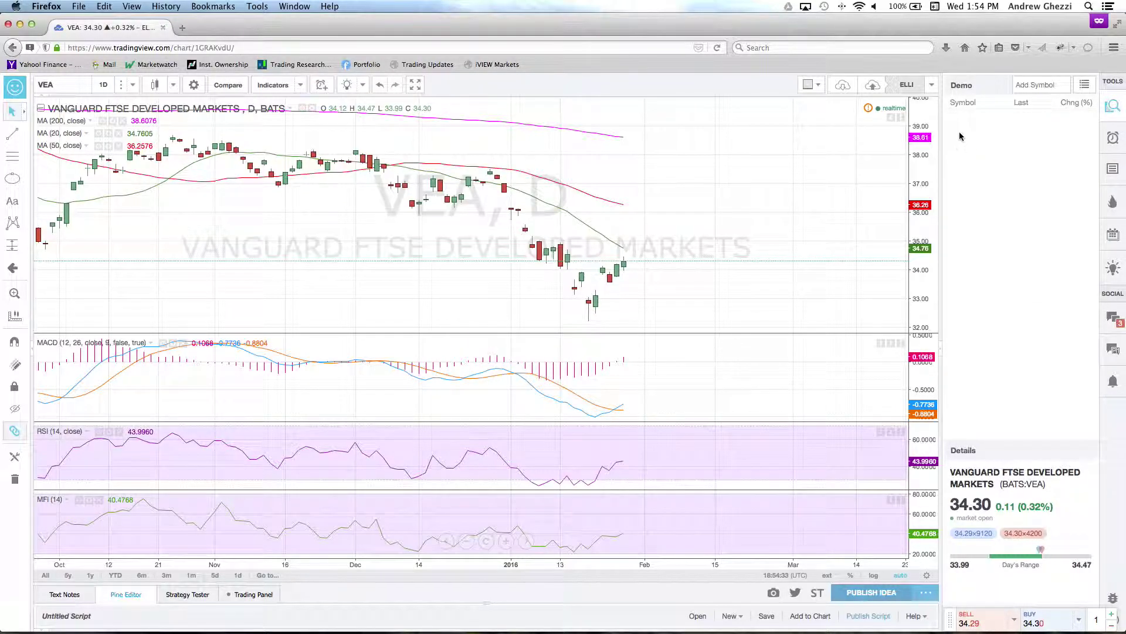
Add T, VZ and RGR to the Demo watchlist and remove the invalid AEOP entry.
type("T")
key("Return")
type("VZ")
key("Return")
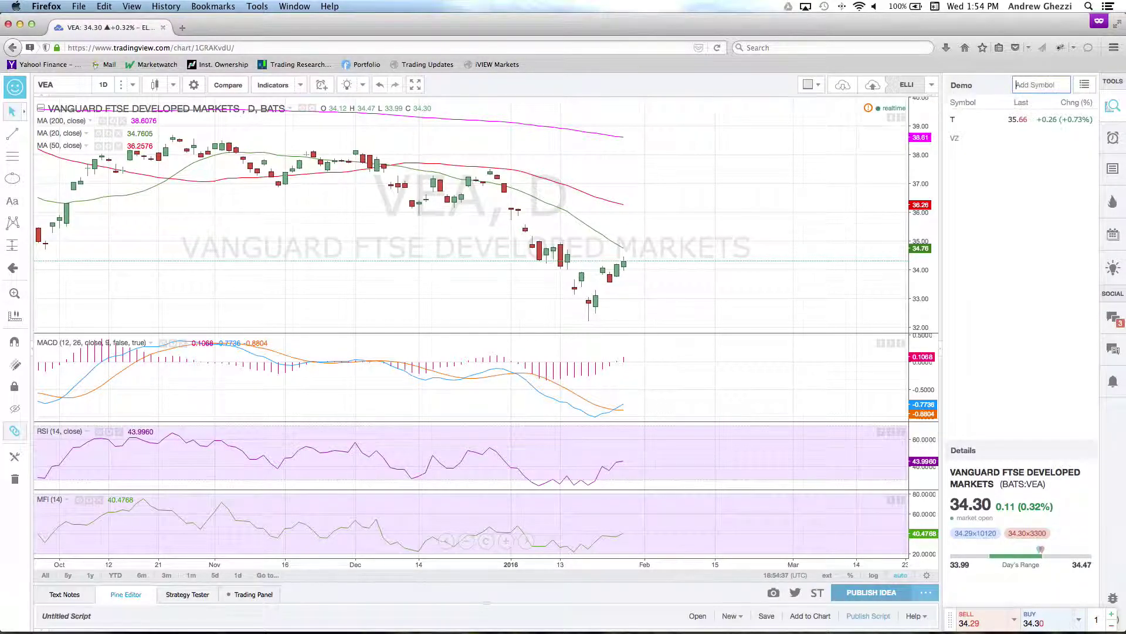
type("RGR")
key("Return")
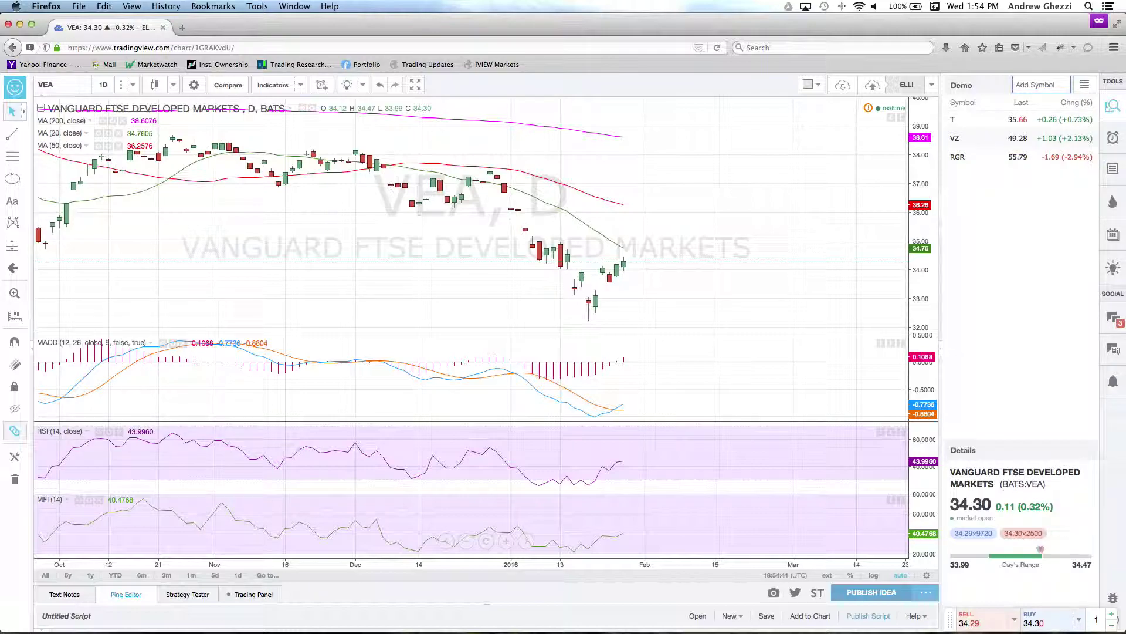
type("AEOP")
key("Return")
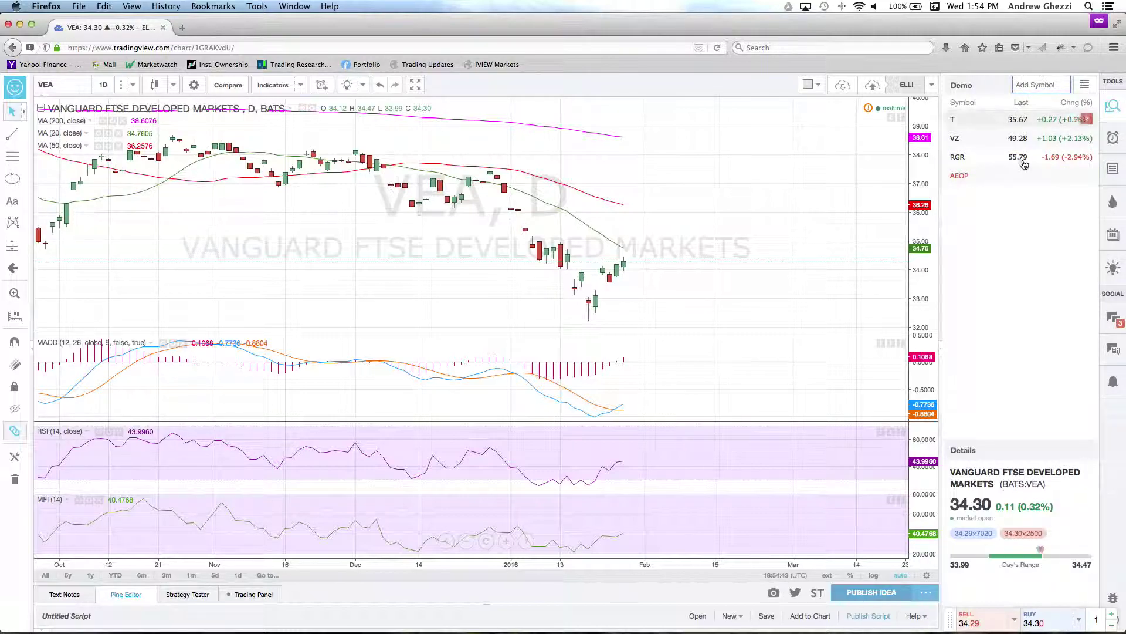
left_click(982, 177)
left_click(1088, 175)
Load RGR from the watchlist and add Squeeze Momentum Indicator [LazyBear] from the Public Library.
left_click(969, 158)
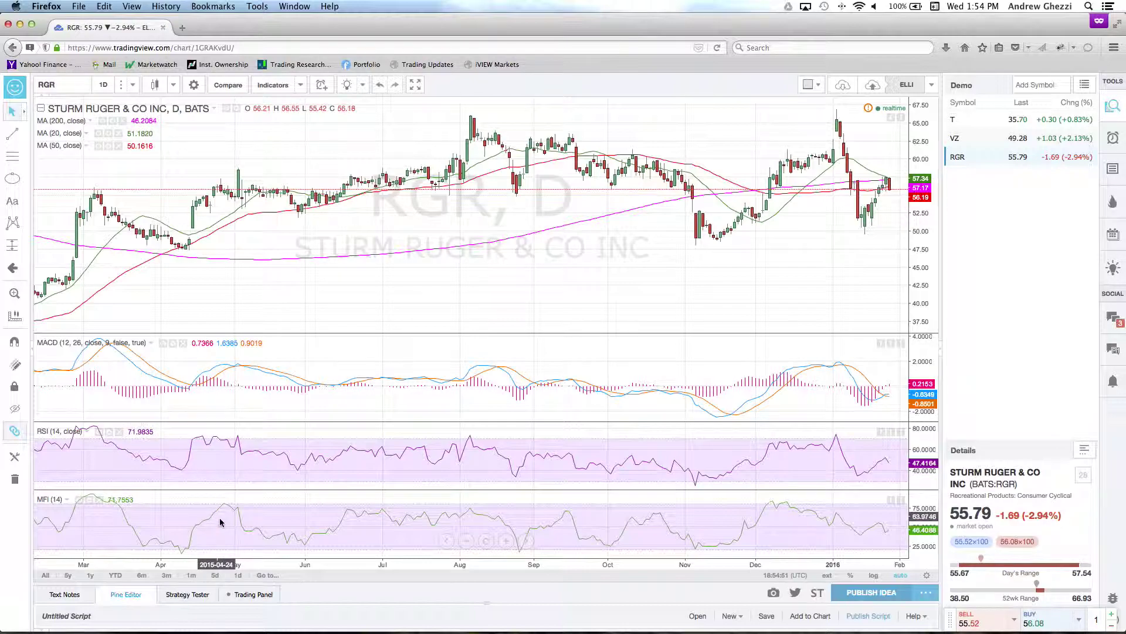
left_click(271, 84)
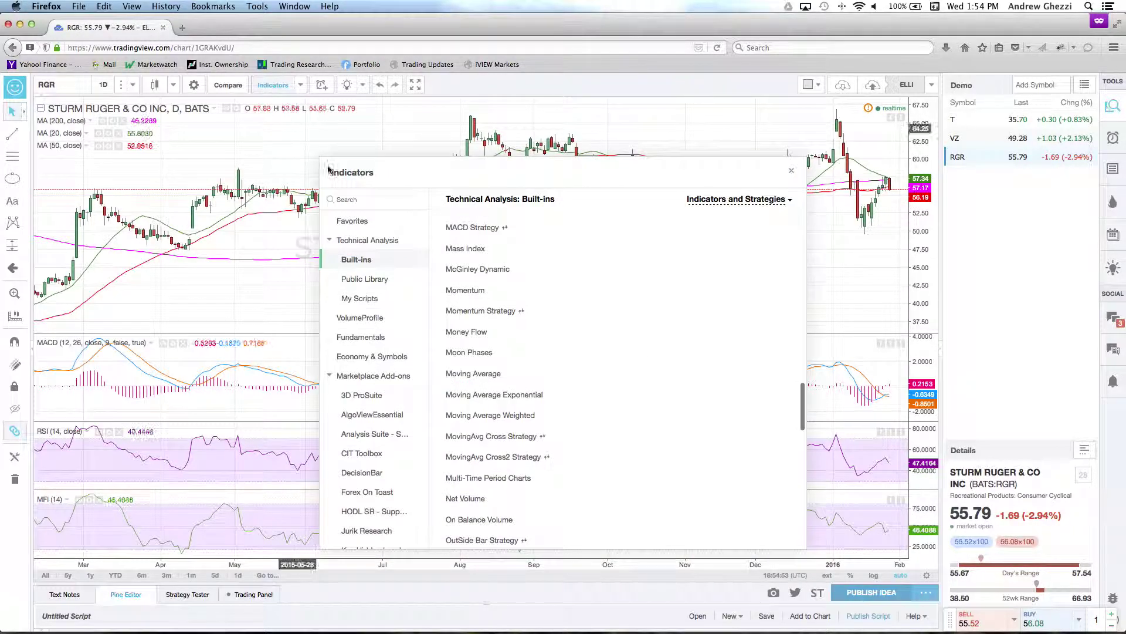
left_click(376, 284)
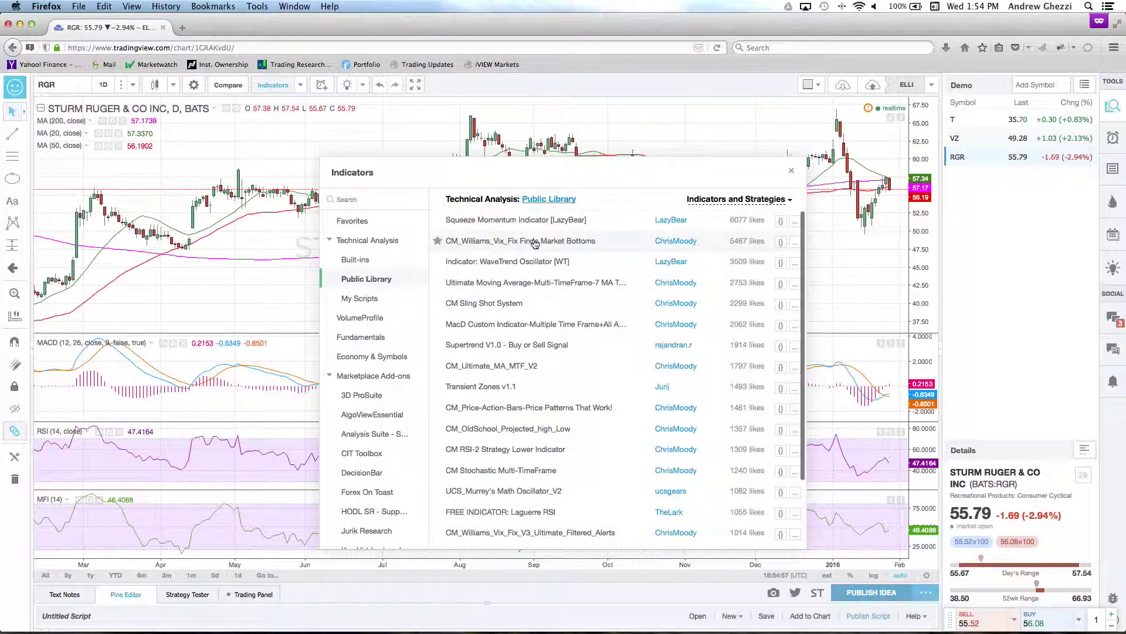
scroll(599, 325, "down", 3)
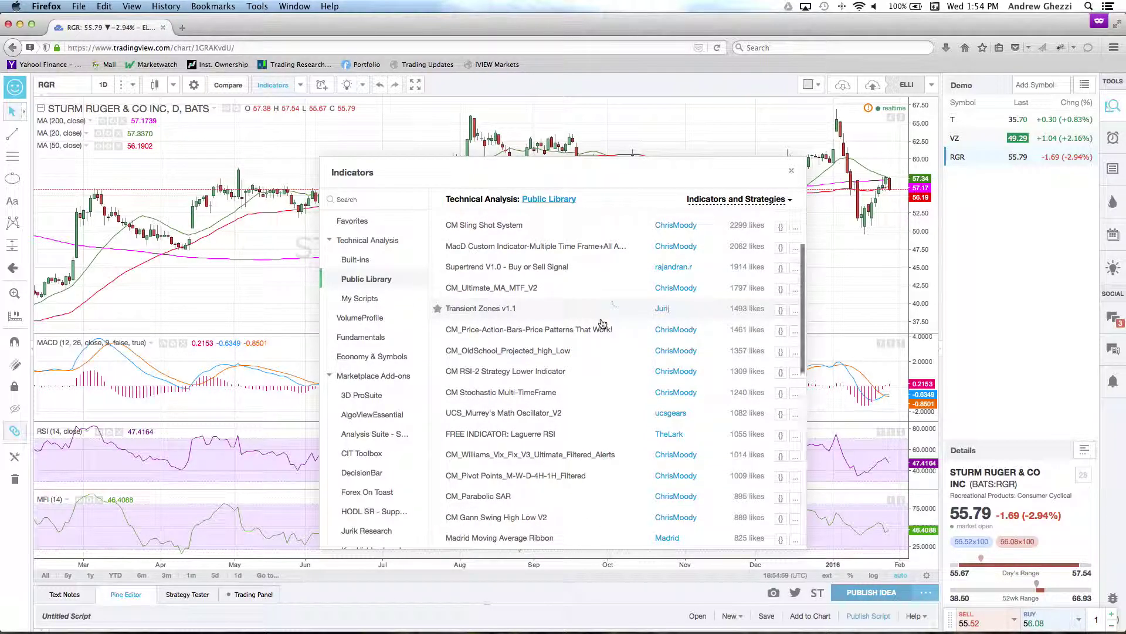
scroll(602, 323, "up", 3)
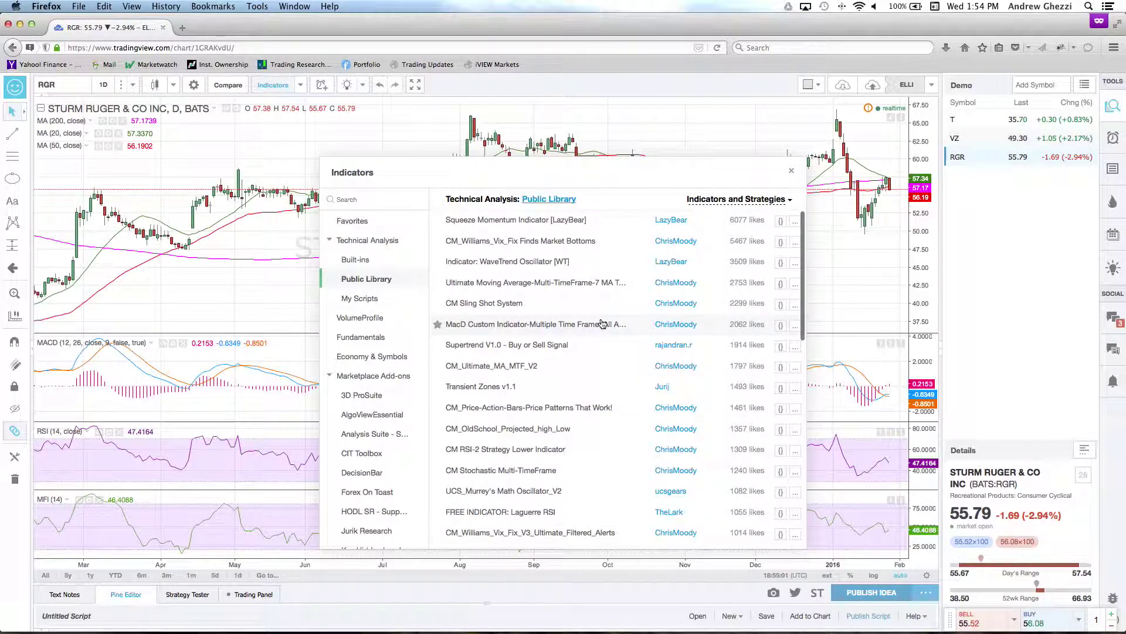
left_click(528, 221)
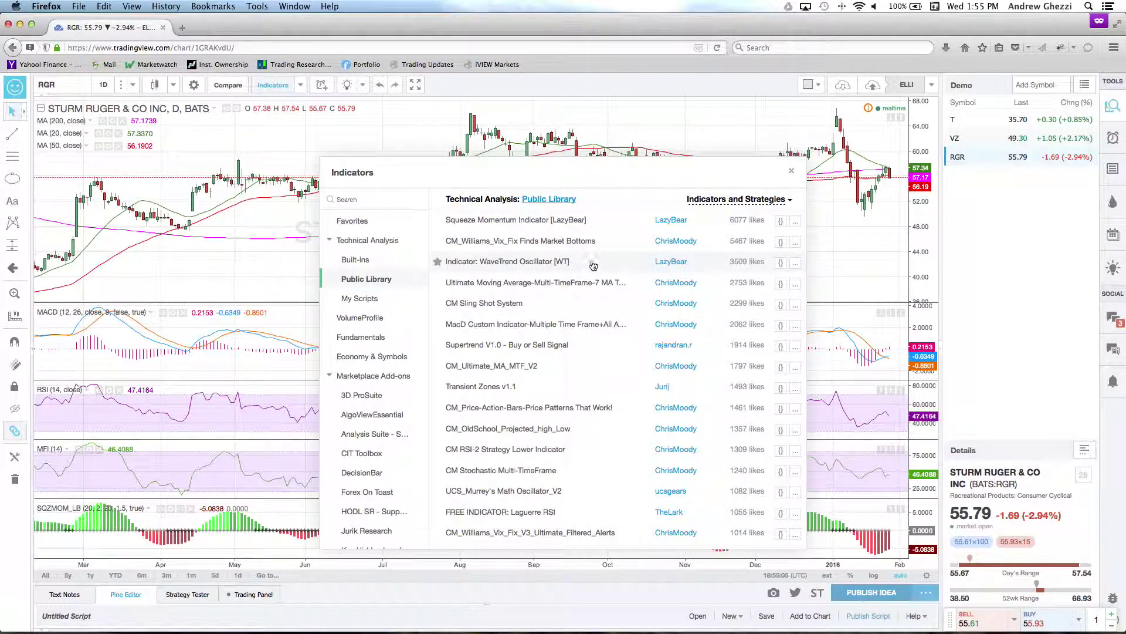
left_click(791, 173)
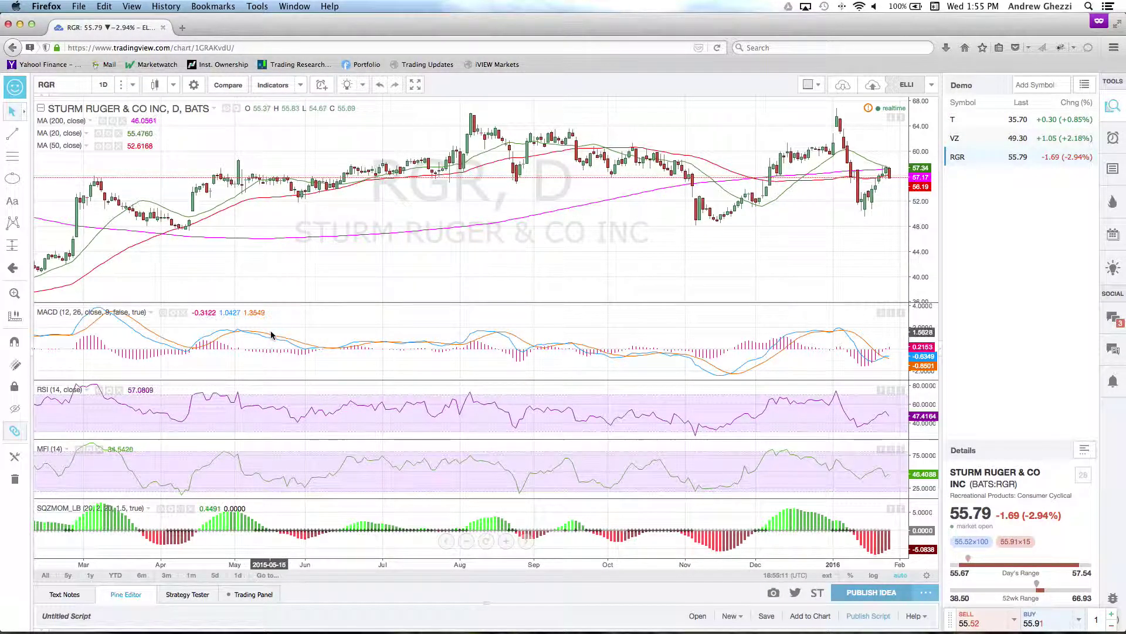
Zoom out the RGR chart's time axis to show history back to October 2014.
scroll(270, 323, "down", 2)
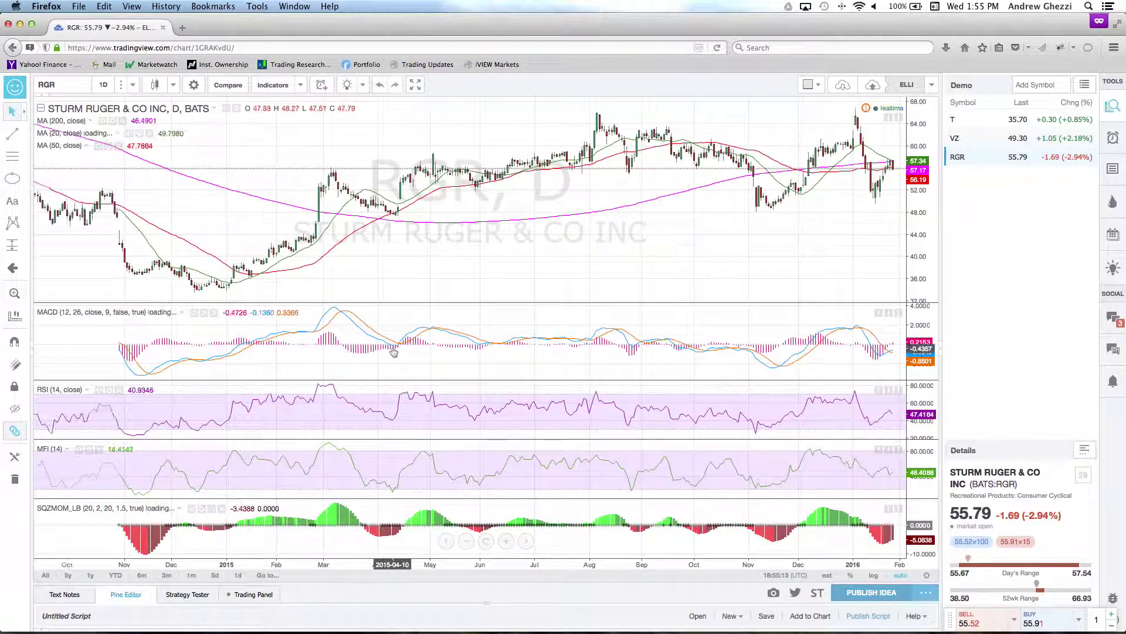
scroll(546, 308, "down", 2)
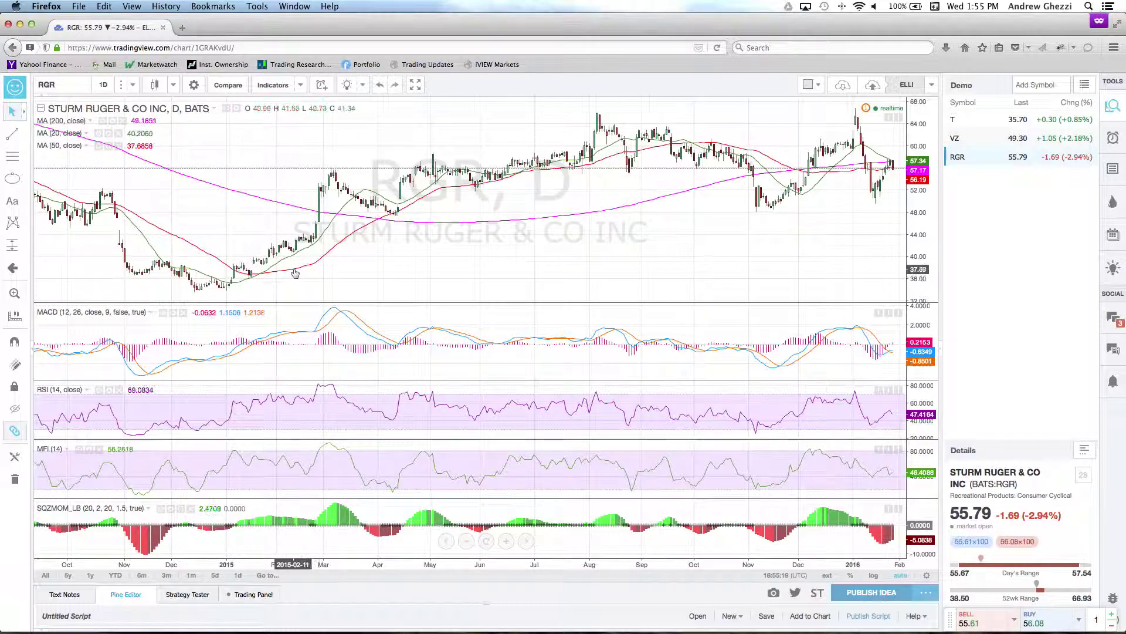
left_click(24, 271)
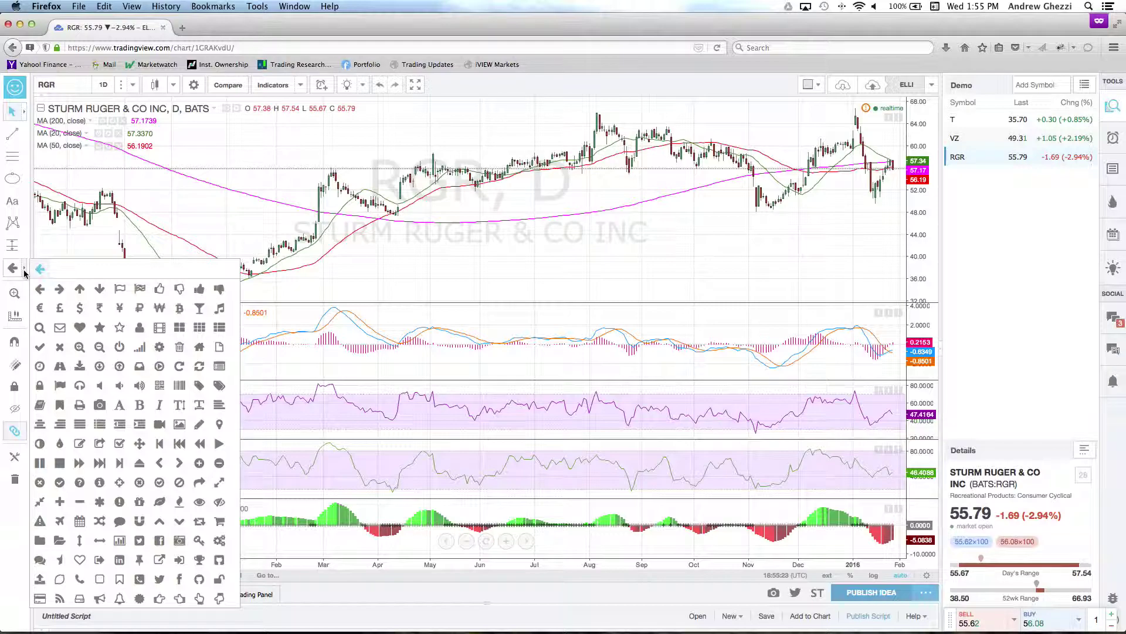
left_click(24, 247)
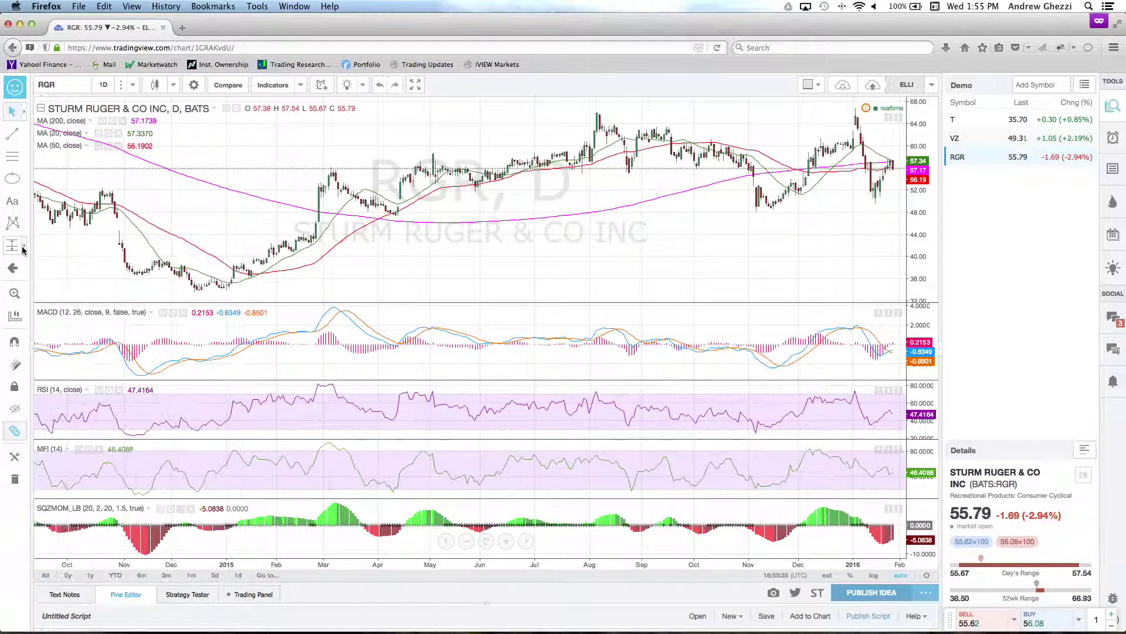
Place and delete a Long Position drawing, then pan to leave space after the latest bars.
left_click(50, 252)
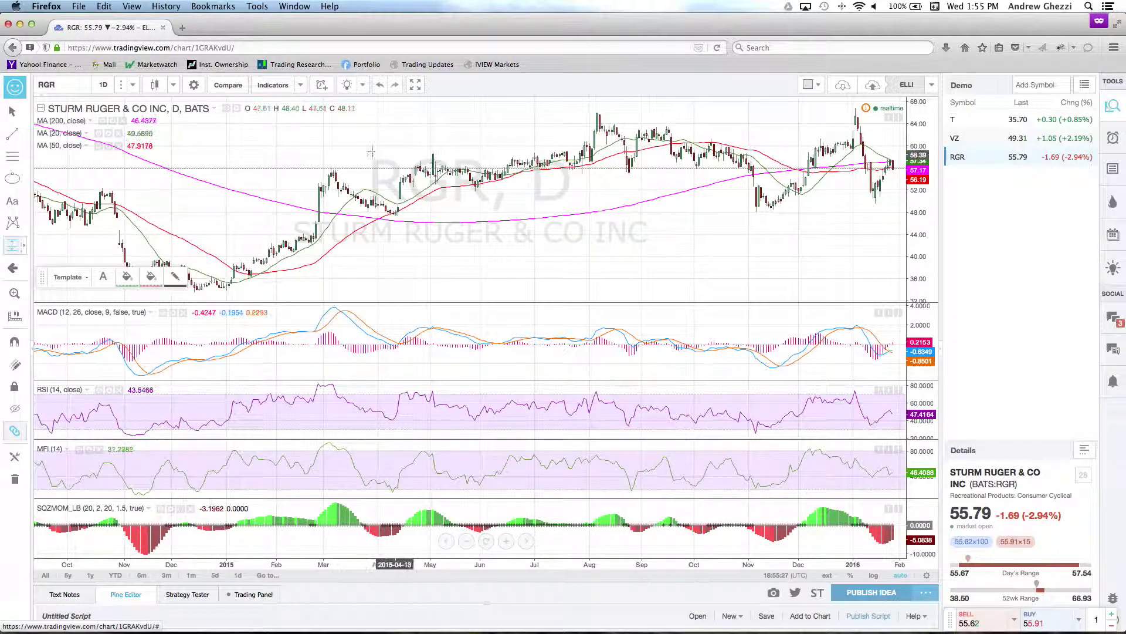
left_click(332, 168)
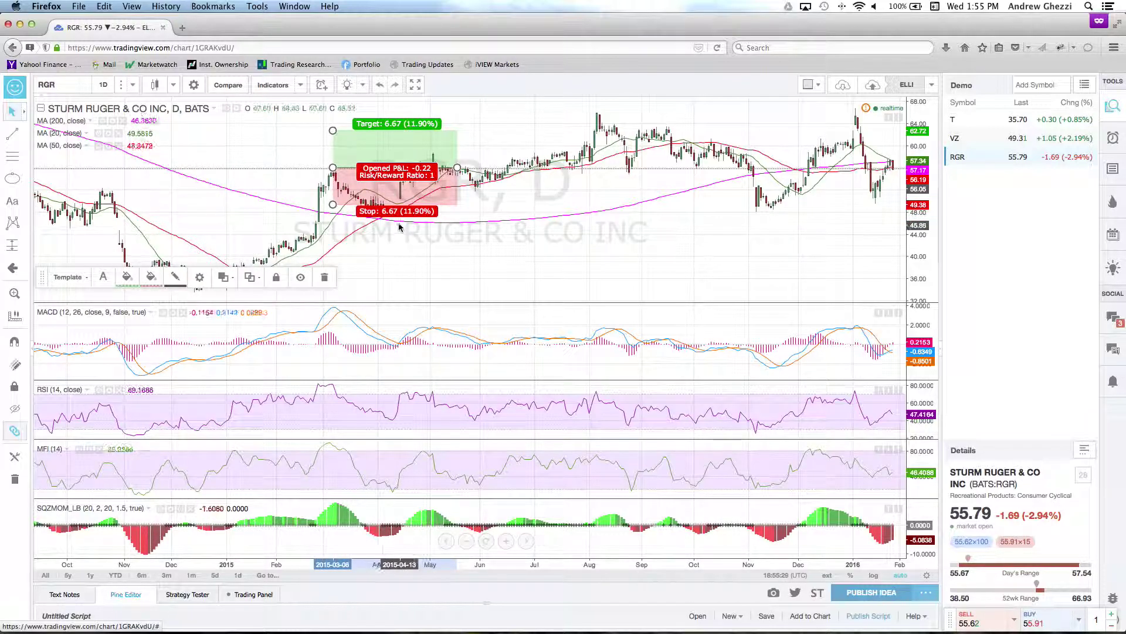
left_click_drag(457, 169, 902, 168)
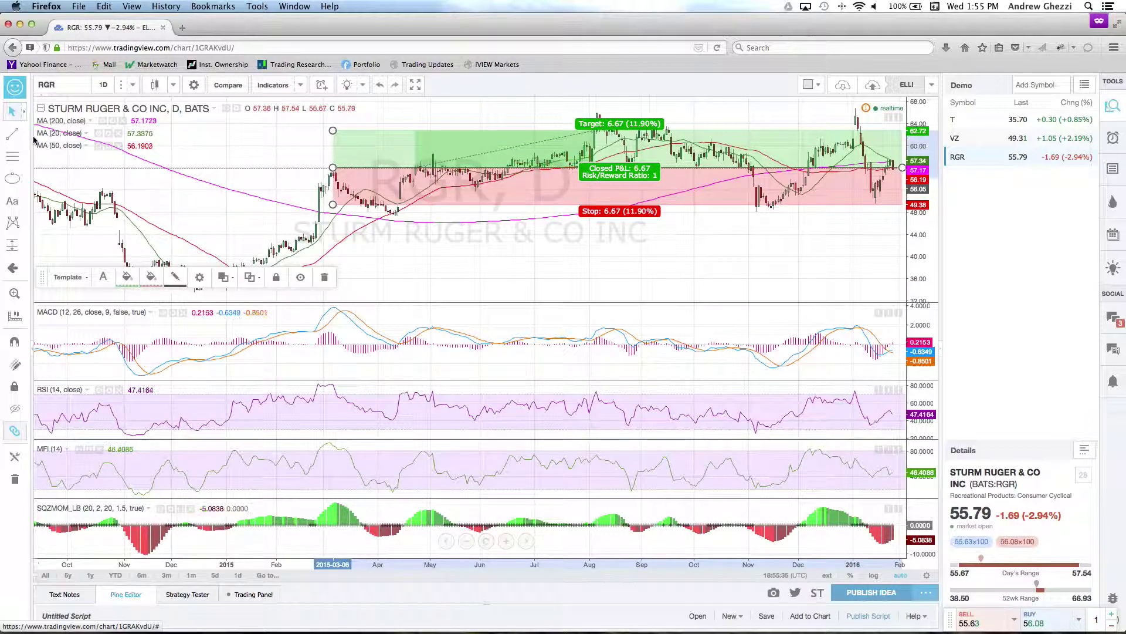
left_click(325, 277)
left_click_drag(605, 253, 235, 248)
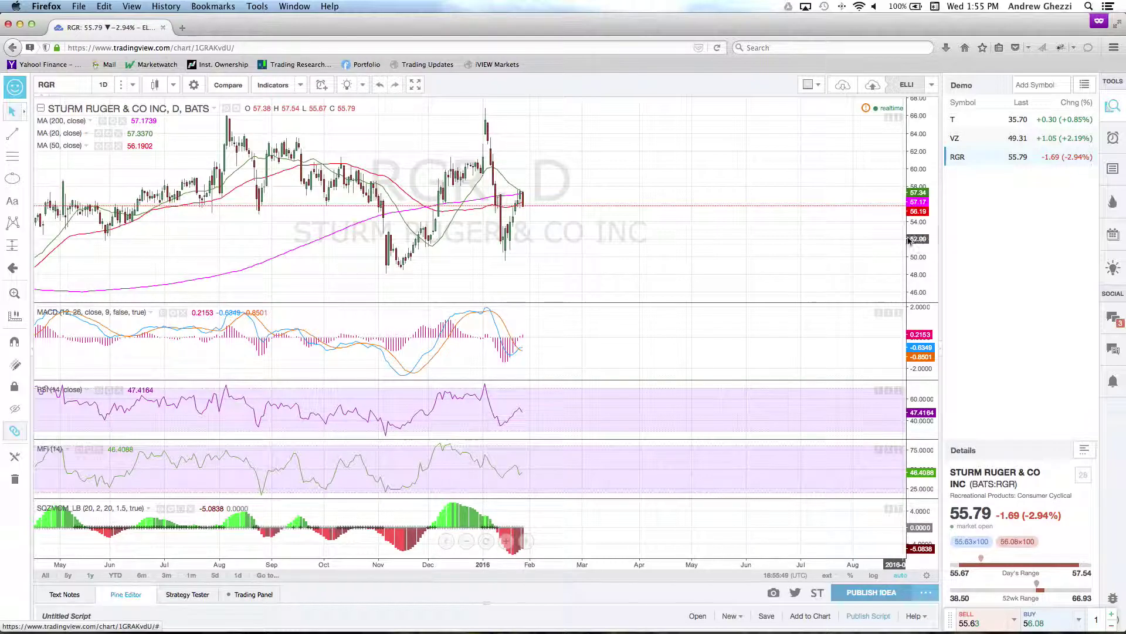
left_click_drag(911, 166, 919, 123)
left_click_drag(914, 169, 916, 152)
left_click_drag(702, 196, 762, 217)
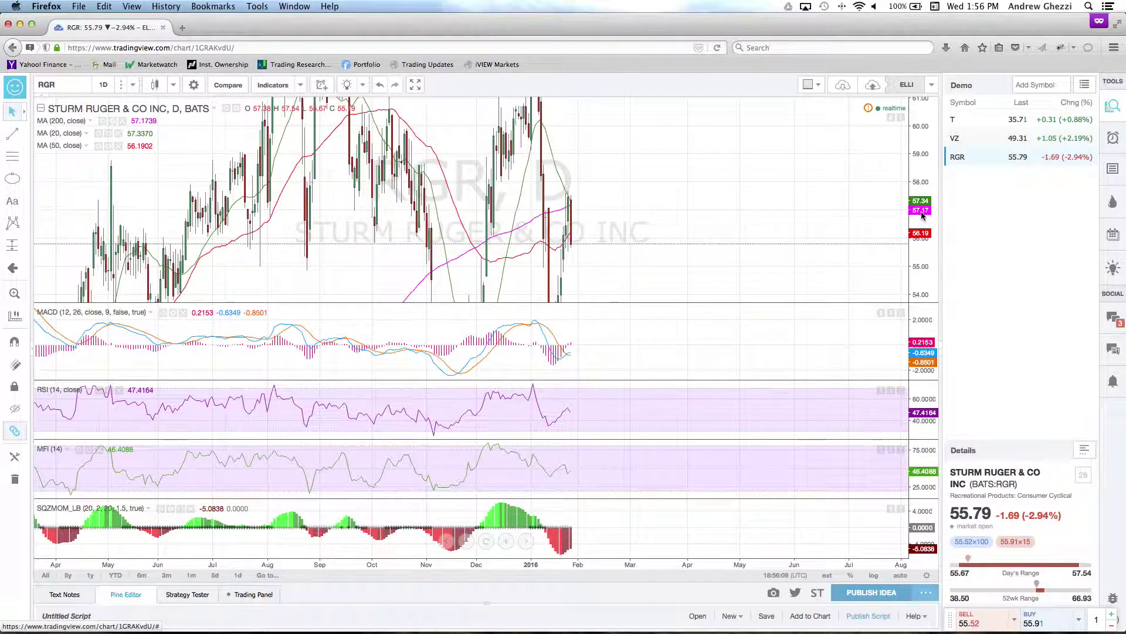
left_click_drag(916, 156, 859, 234)
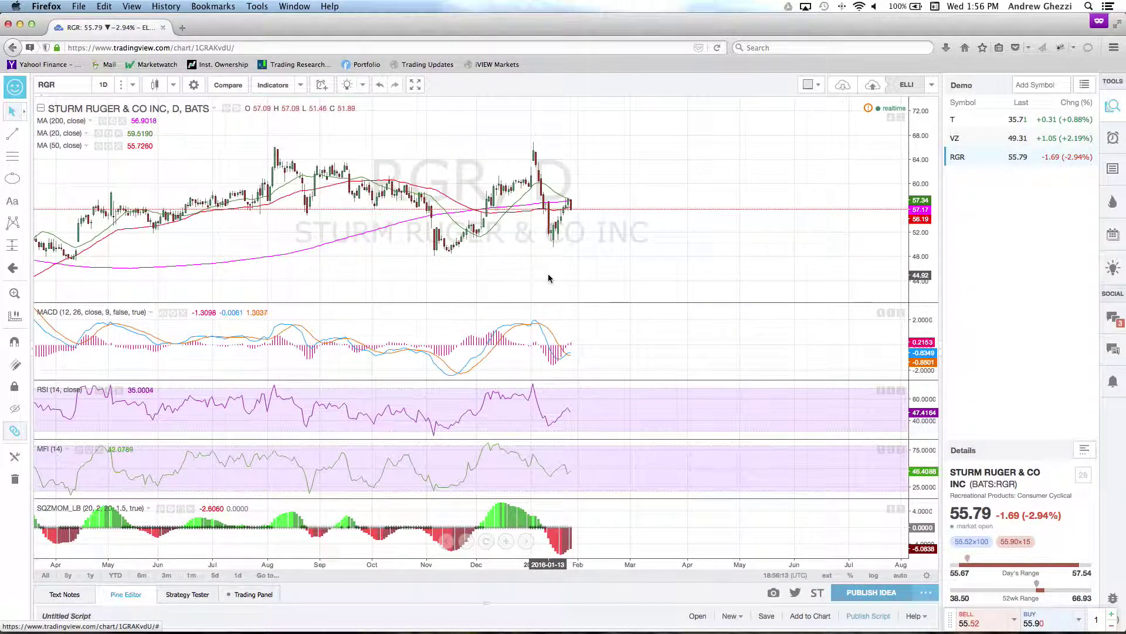